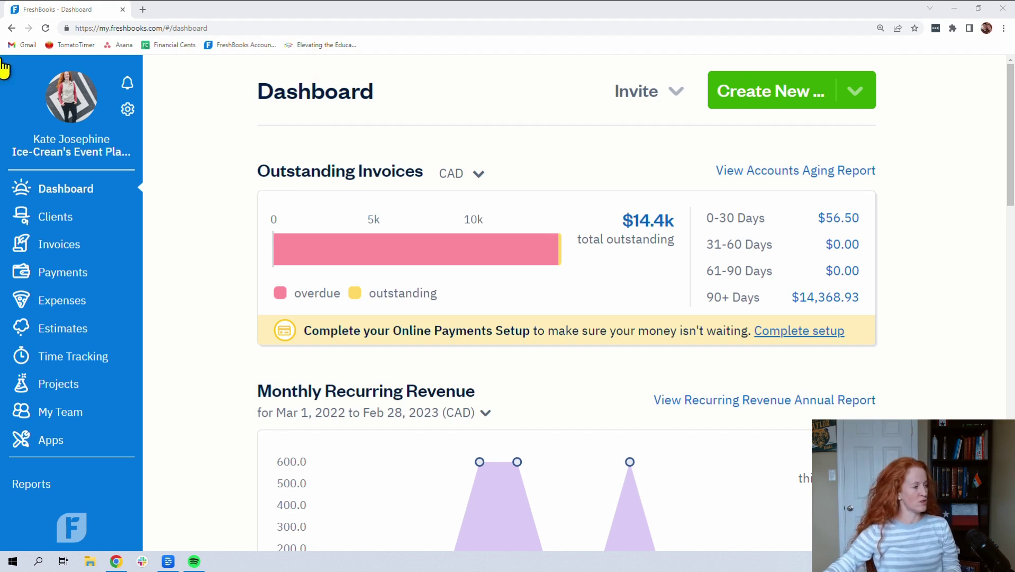
Start a new service from Settings > Items & Services using Create New.
{"action": "left_click", "coordinate": [127, 110]}
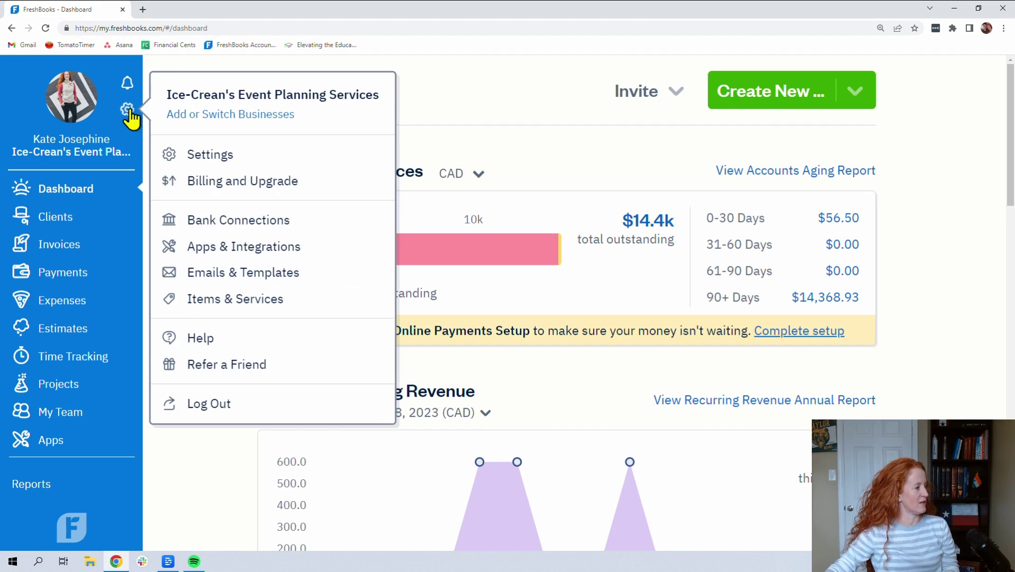
{"action": "left_click", "coordinate": [234, 307]}
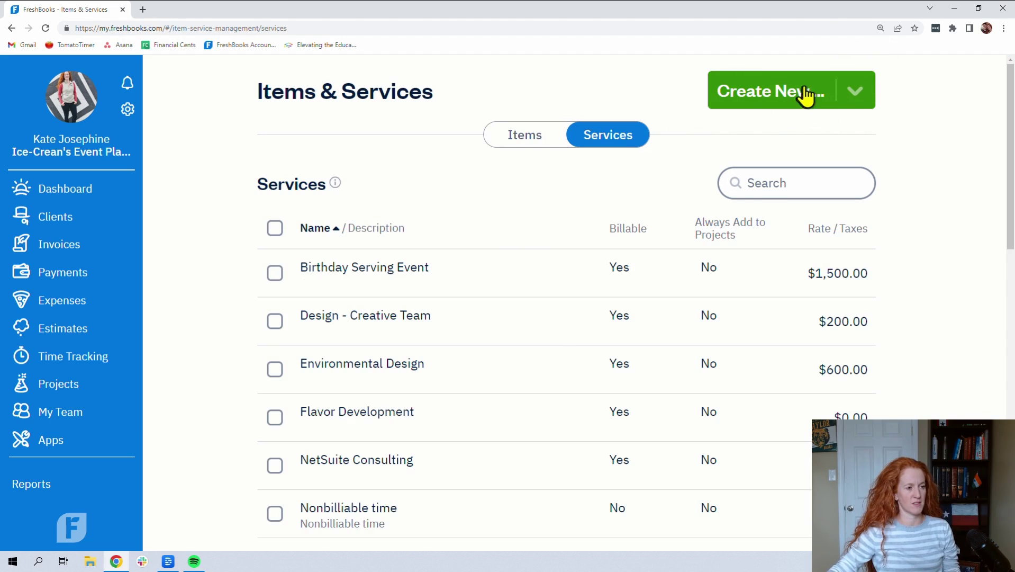
{"action": "left_click", "coordinate": [847, 98]}
{"action": "left_click", "coordinate": [714, 217]}
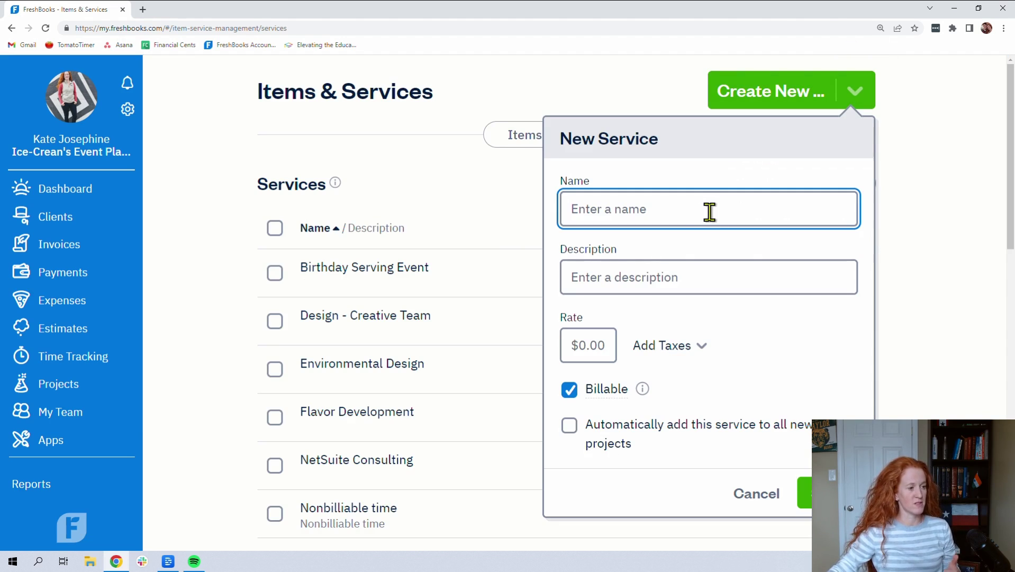
Enter 'Great Service' as name and description with a 115 rate, and save.
{"action": "type", "text": "Great S"}
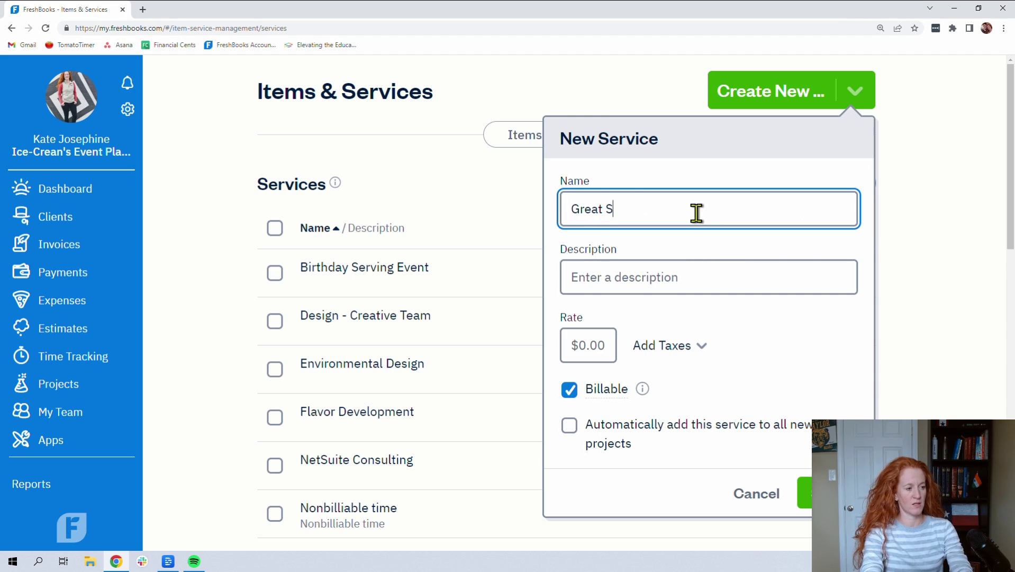
{"action": "type", "text": "ervice"}
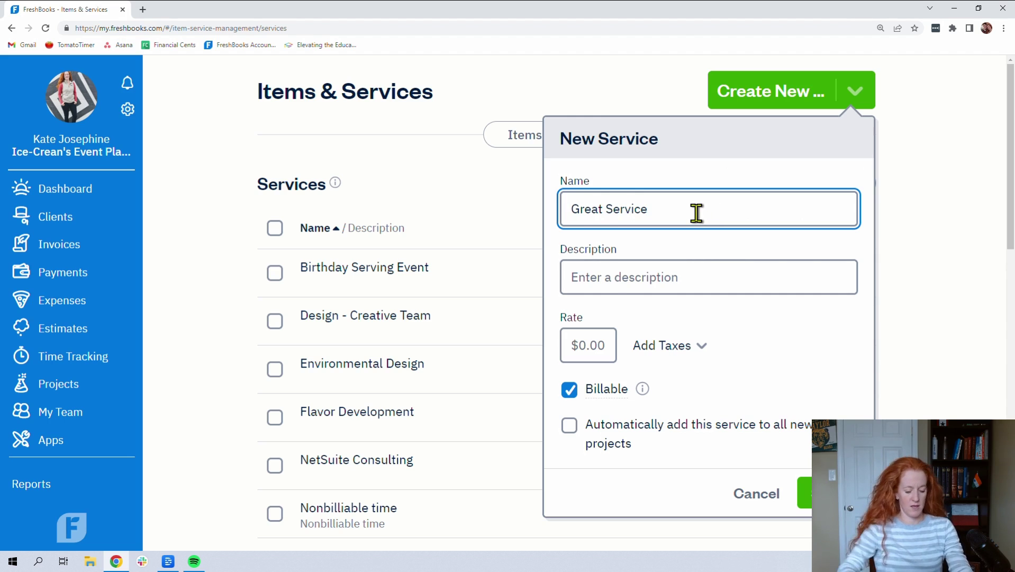
{"action": "key", "text": "Tab"}
{"action": "type", "text": "Great Service"}
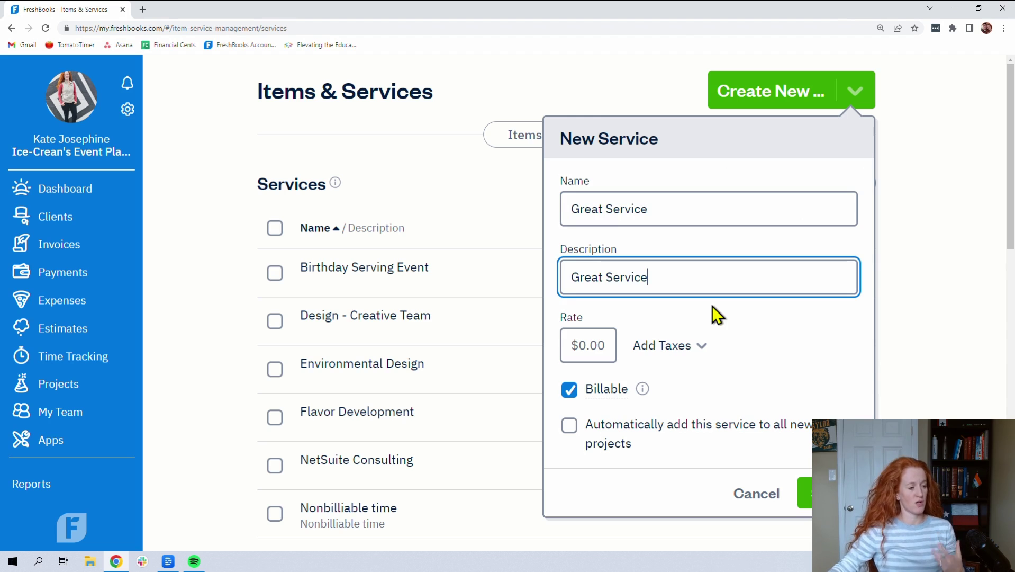
{"action": "left_click", "coordinate": [592, 347]}
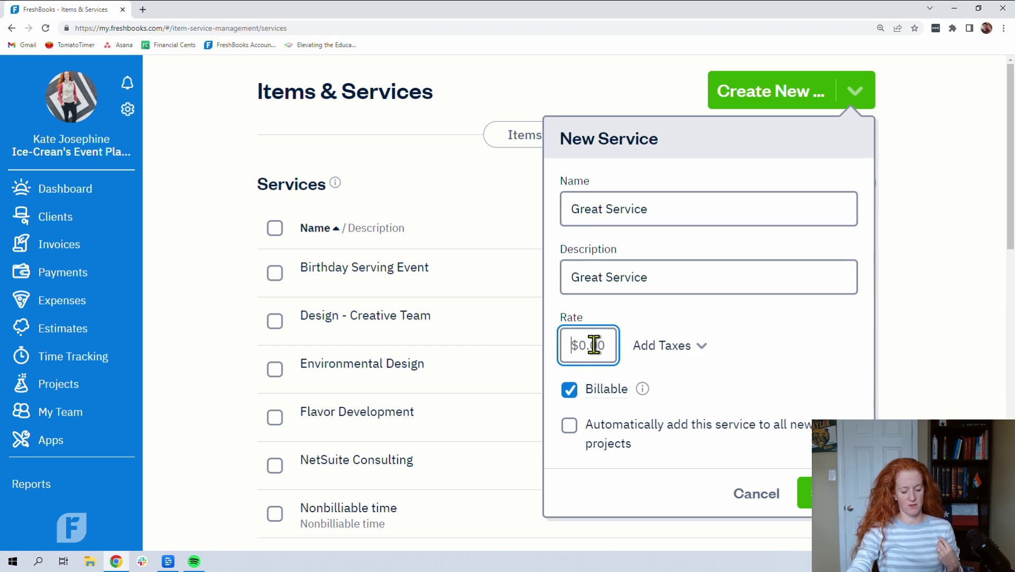
{"action": "type", "text": "115"}
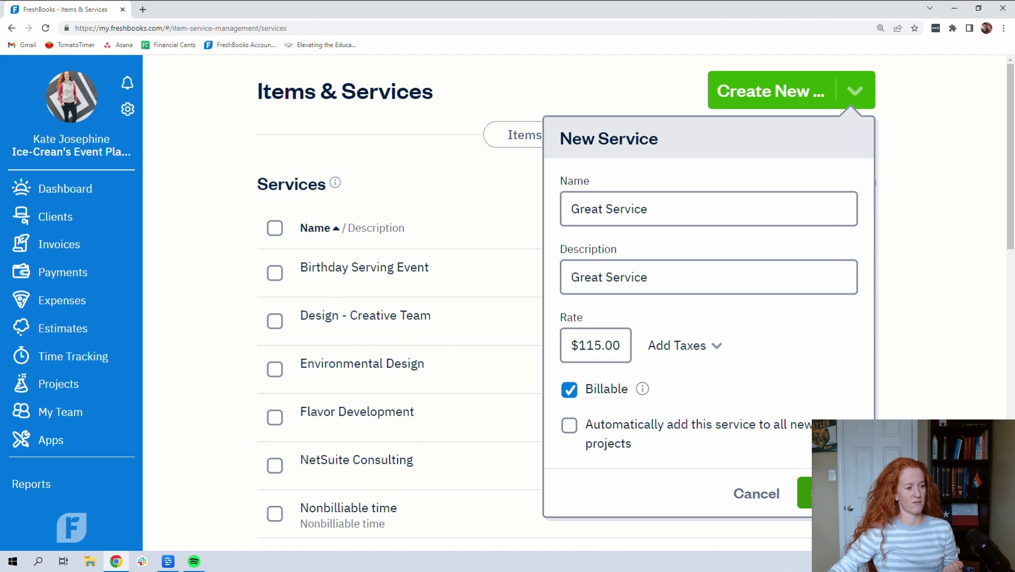
{"action": "left_click", "coordinate": [808, 493]}
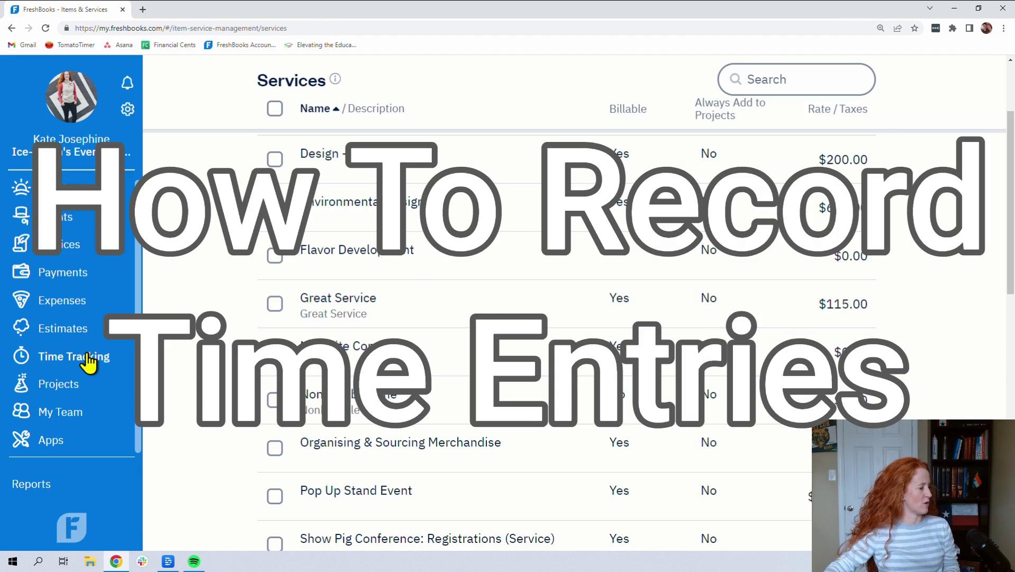
Go to the Time Tracking page.
{"action": "left_click", "coordinate": [100, 356]}
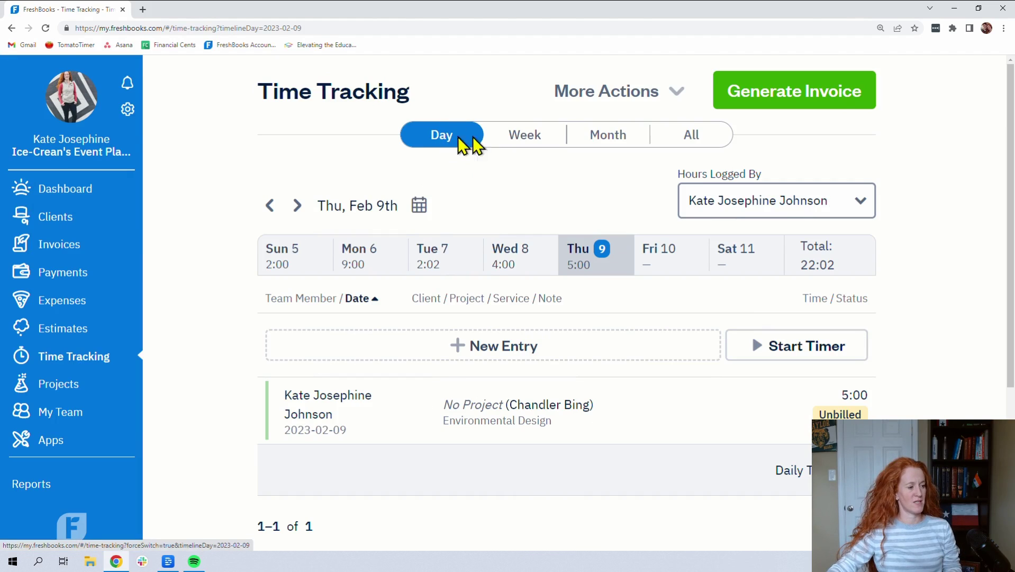
Browse the Week, Month and All views, return to Day, and start a new entry.
{"action": "left_click", "coordinate": [530, 144]}
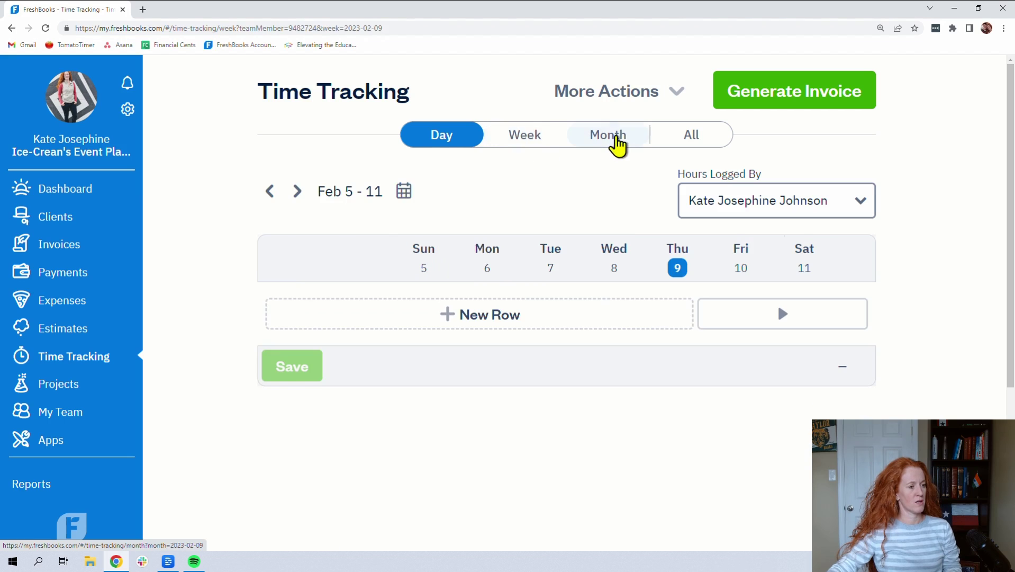
{"action": "left_click", "coordinate": [617, 142]}
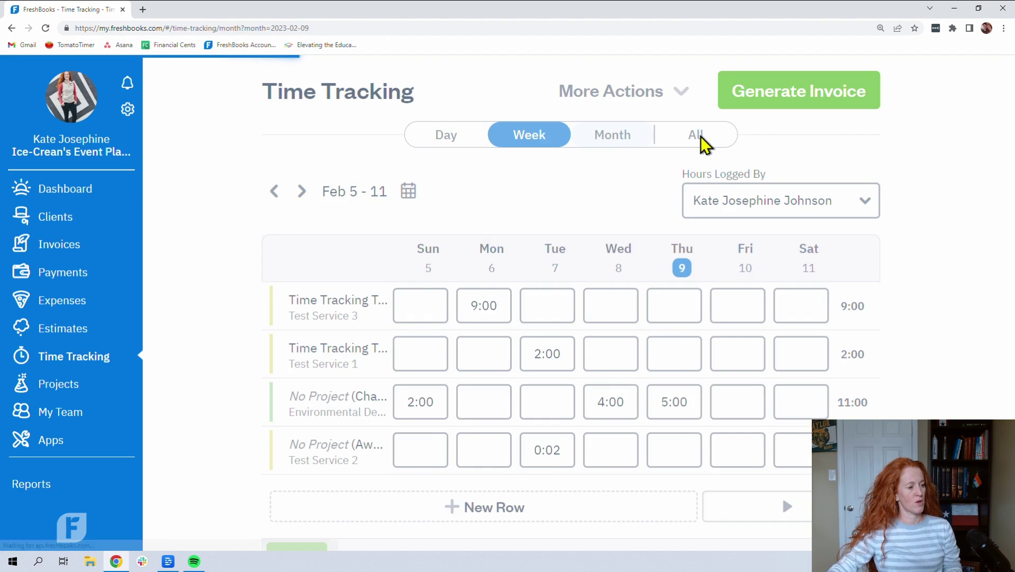
{"action": "left_click", "coordinate": [692, 138]}
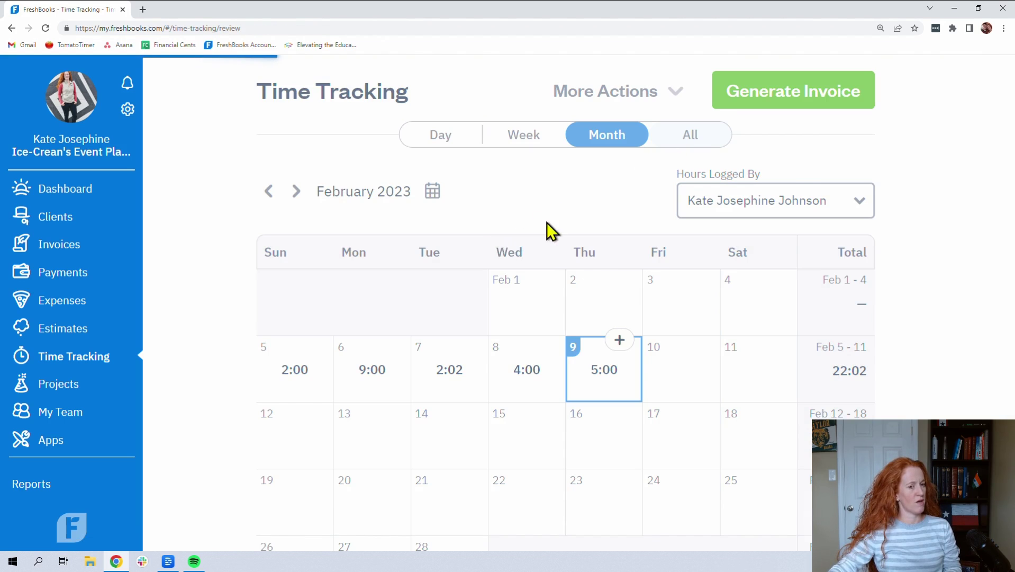
{"action": "scroll", "coordinate": [352, 314], "scroll_direction": "down", "scroll_amount": 1}
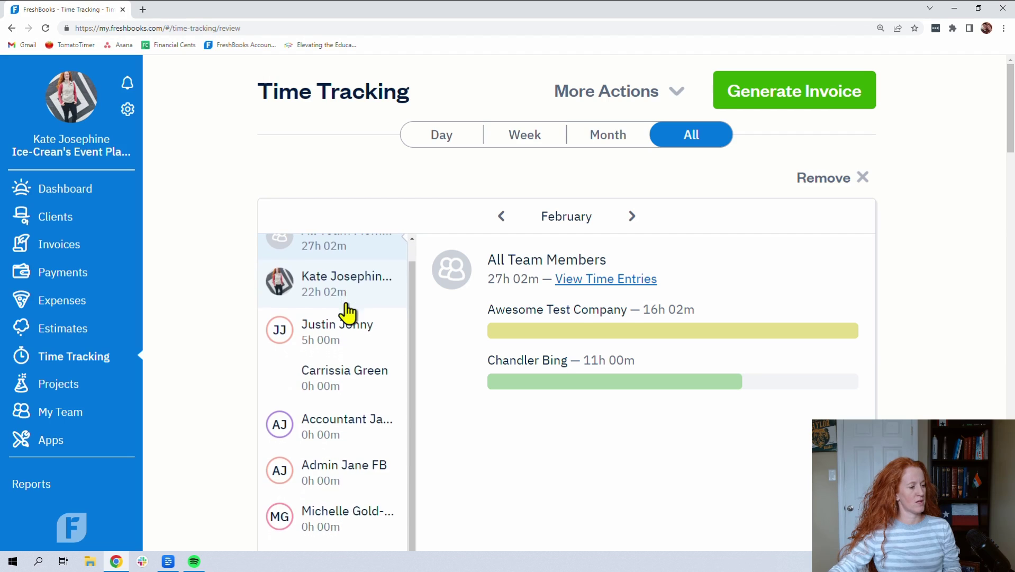
{"action": "left_click", "coordinate": [447, 137]}
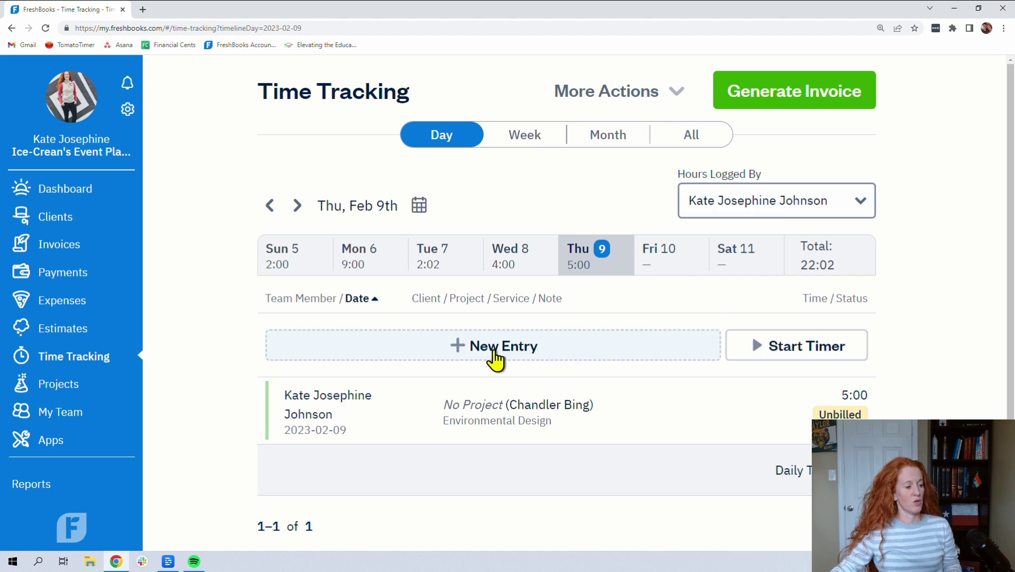
{"action": "left_click", "coordinate": [514, 345]}
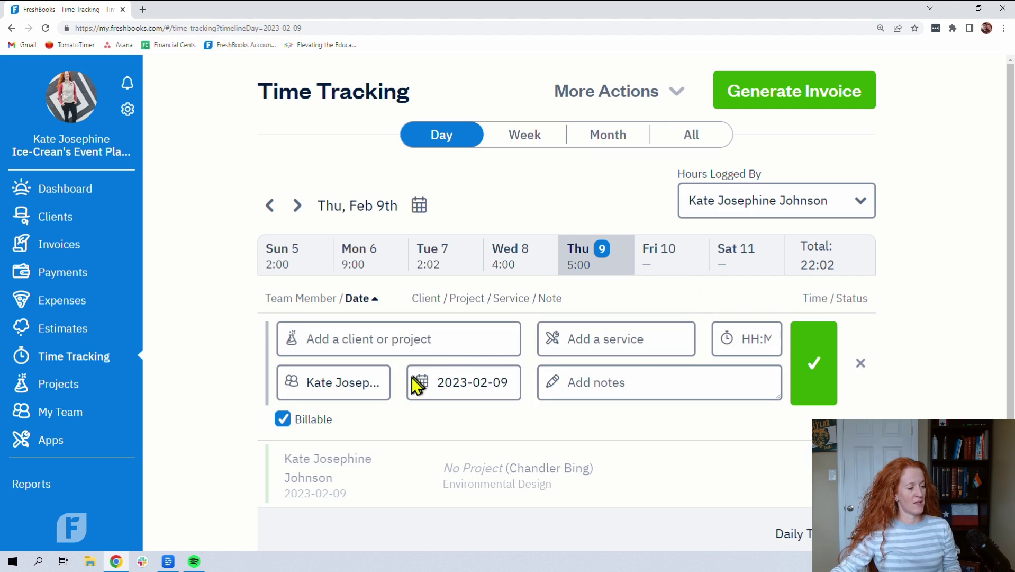
Set the entry's client to Awesome Test Company and service to Environmental Design.
{"action": "scroll", "coordinate": [503, 336], "scroll_direction": "down", "scroll_amount": 2}
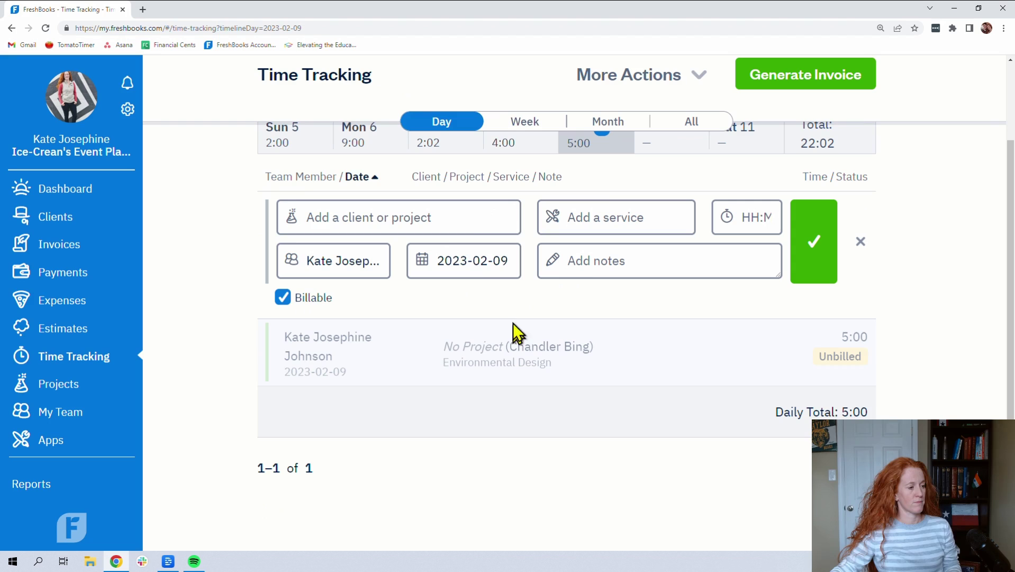
{"action": "left_click", "coordinate": [455, 220]}
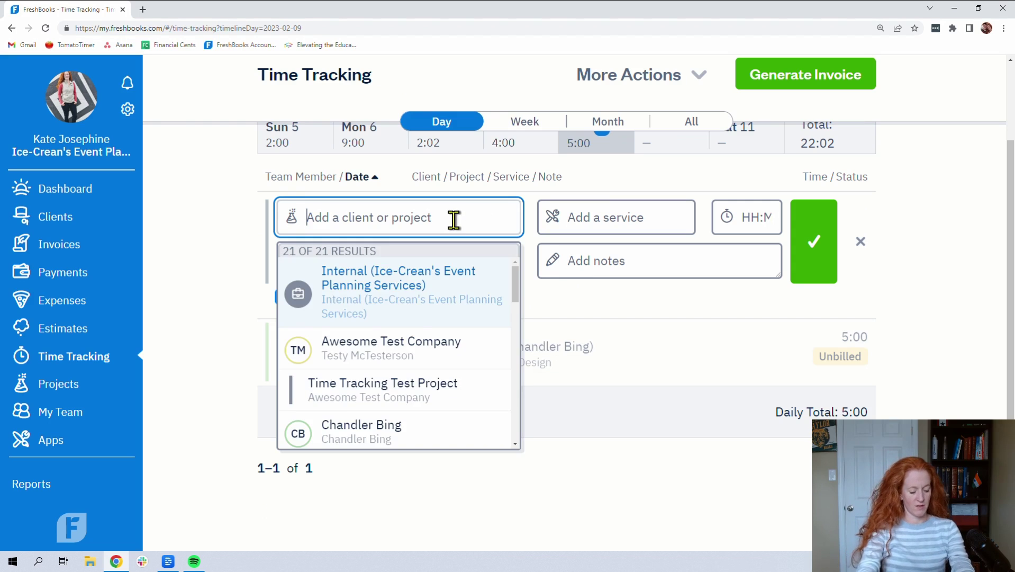
{"action": "type", "text": "Test"}
{"action": "scroll", "coordinate": [424, 231], "scroll_direction": "down", "scroll_amount": 3}
{"action": "left_click", "coordinate": [424, 241]}
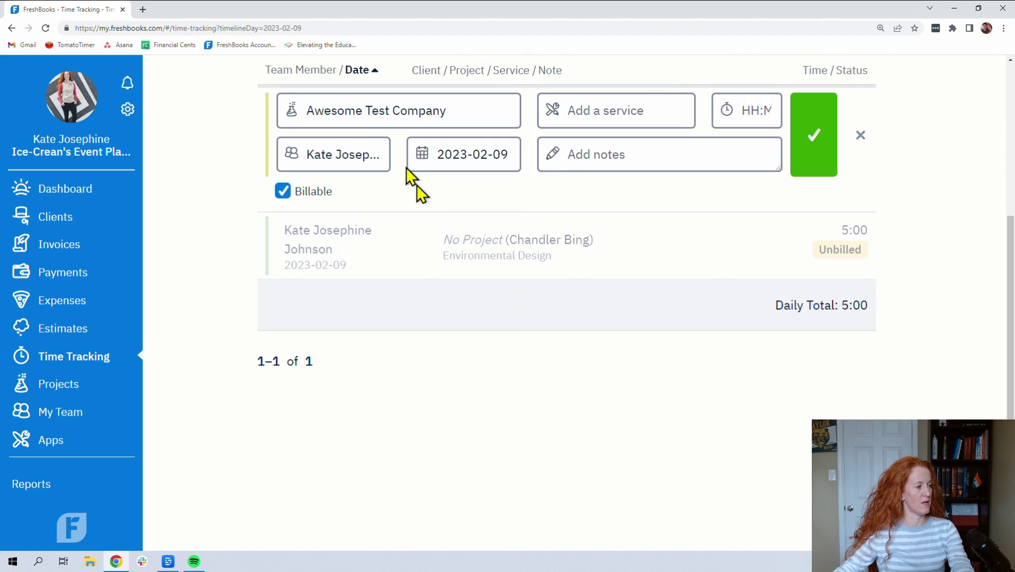
{"action": "left_click", "coordinate": [641, 111]}
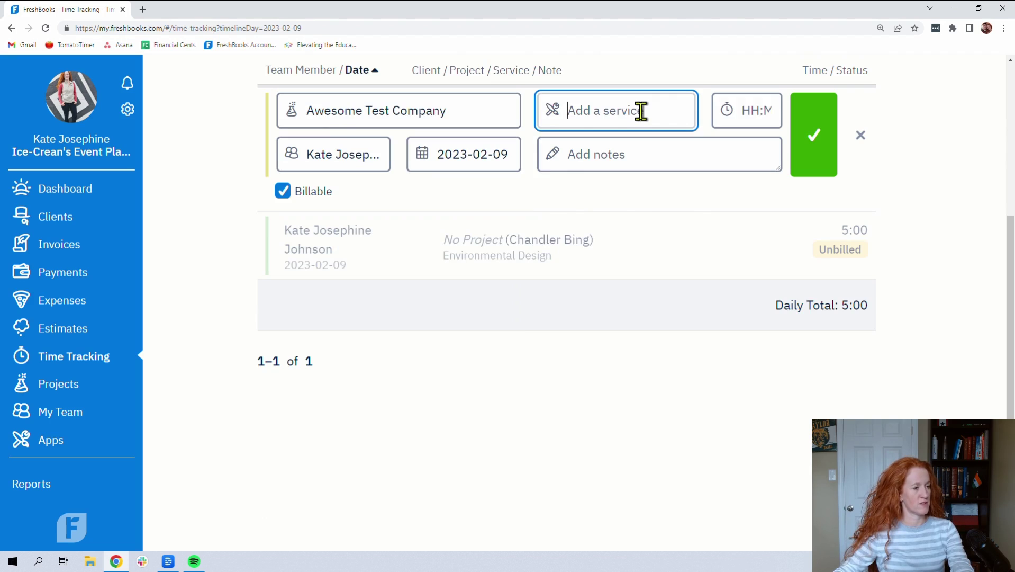
{"action": "type", "text": "en"}
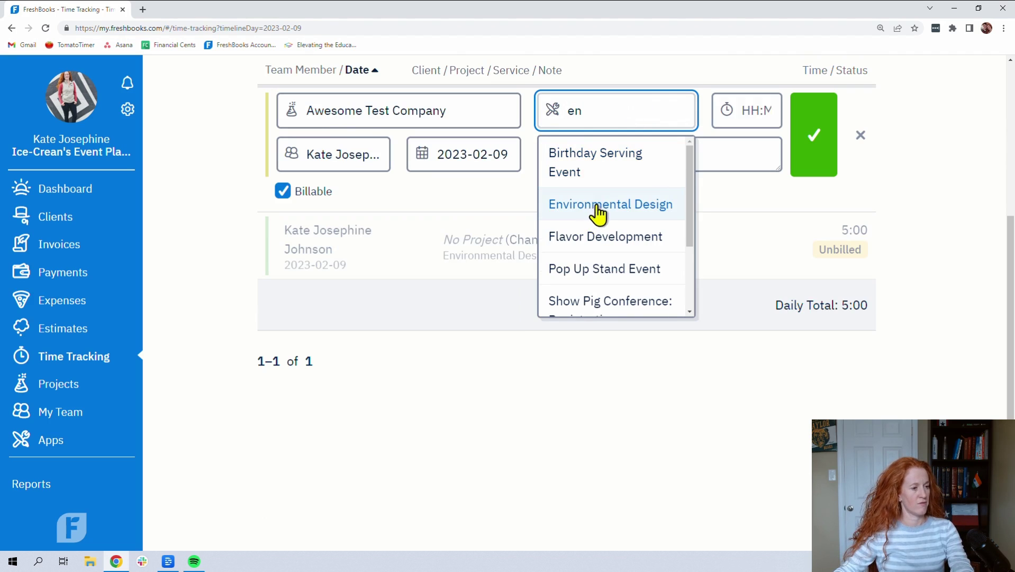
{"action": "left_click", "coordinate": [598, 212]}
Enter 5 hours with the note 'Great work completed' and save the entry.
{"action": "left_click", "coordinate": [768, 111]}
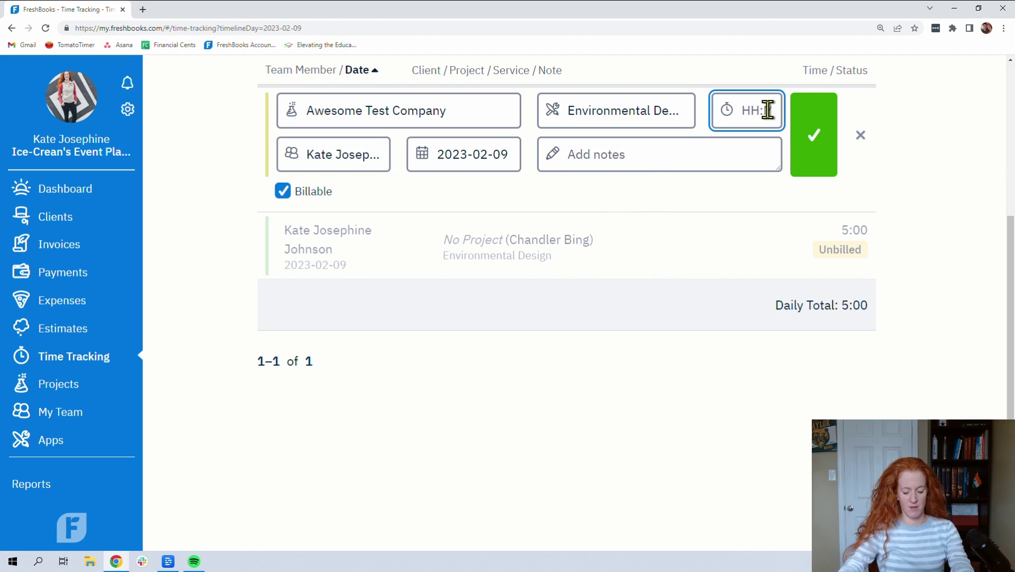
{"action": "type", "text": "5"}
{"action": "left_click", "coordinate": [670, 165]}
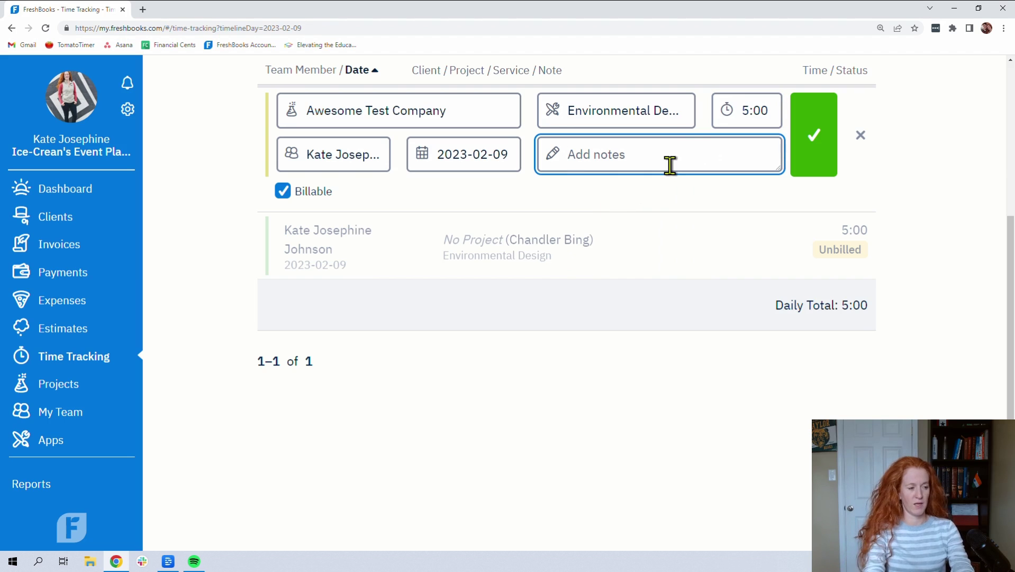
{"action": "type", "text": "Great wor"}
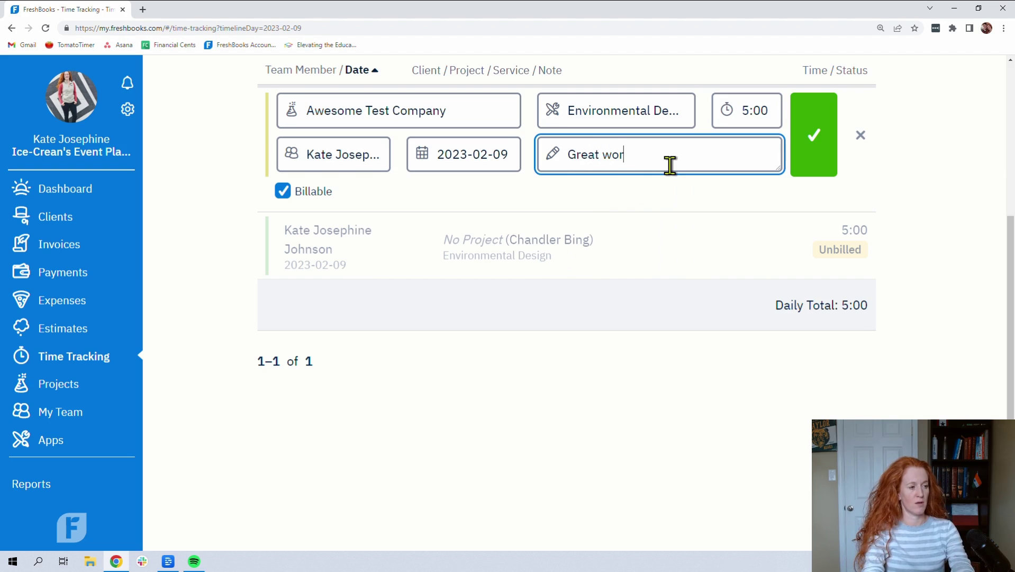
{"action": "type", "text": "k completed"}
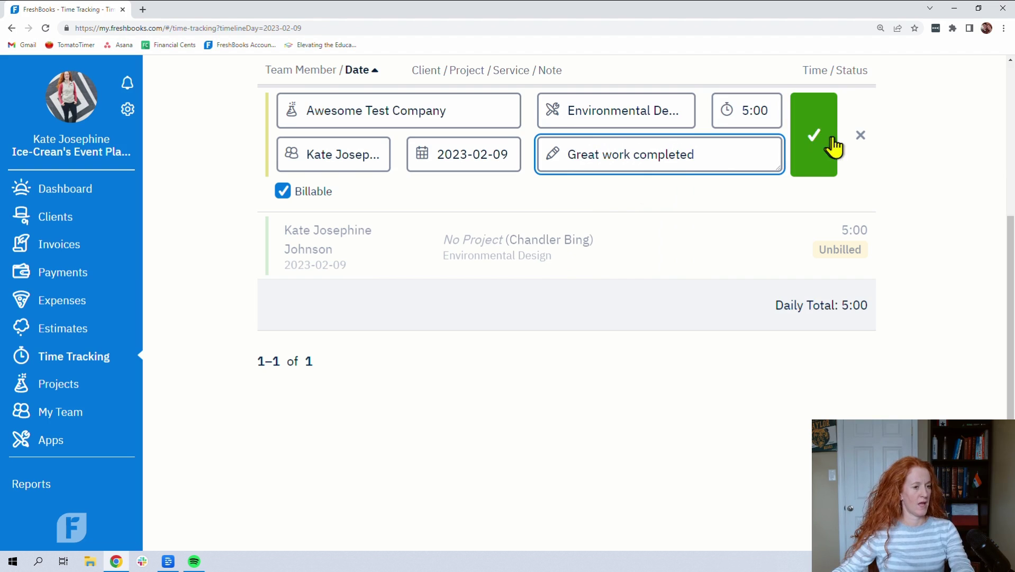
{"action": "left_click", "coordinate": [816, 136]}
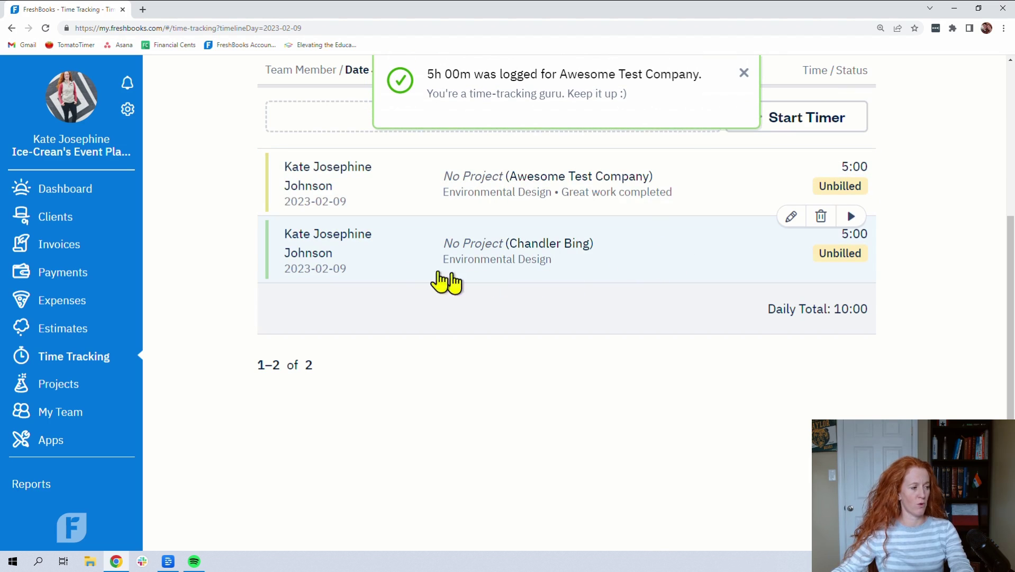
{"action": "scroll", "coordinate": [773, 191], "scroll_direction": "up", "scroll_amount": 4}
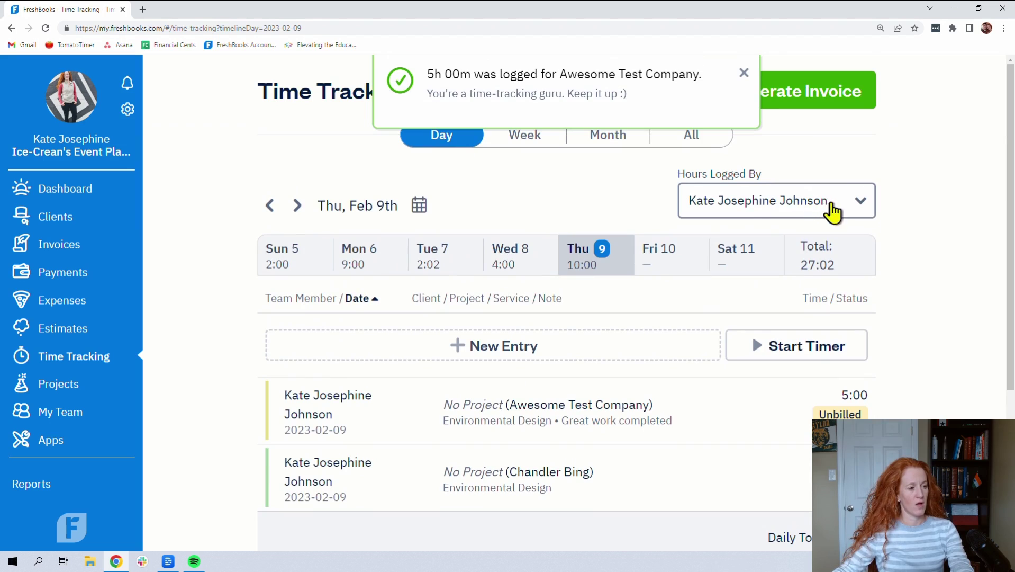
View a teammate's February hours in Month view, then open the Feb 5–11 week.
{"action": "left_click", "coordinate": [862, 211]}
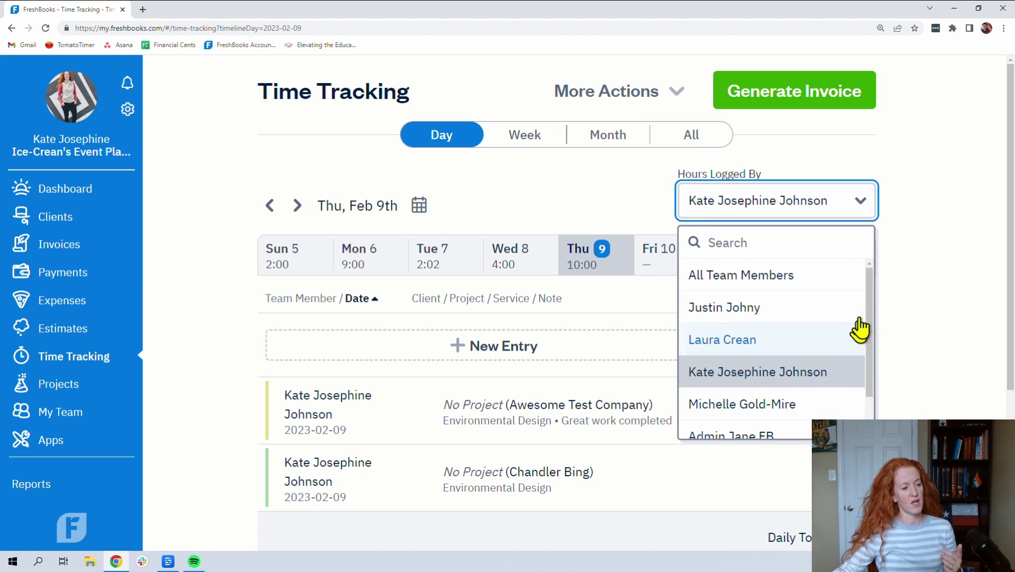
{"action": "left_click_drag", "start_coordinate": [868, 301], "coordinate": [845, 352]}
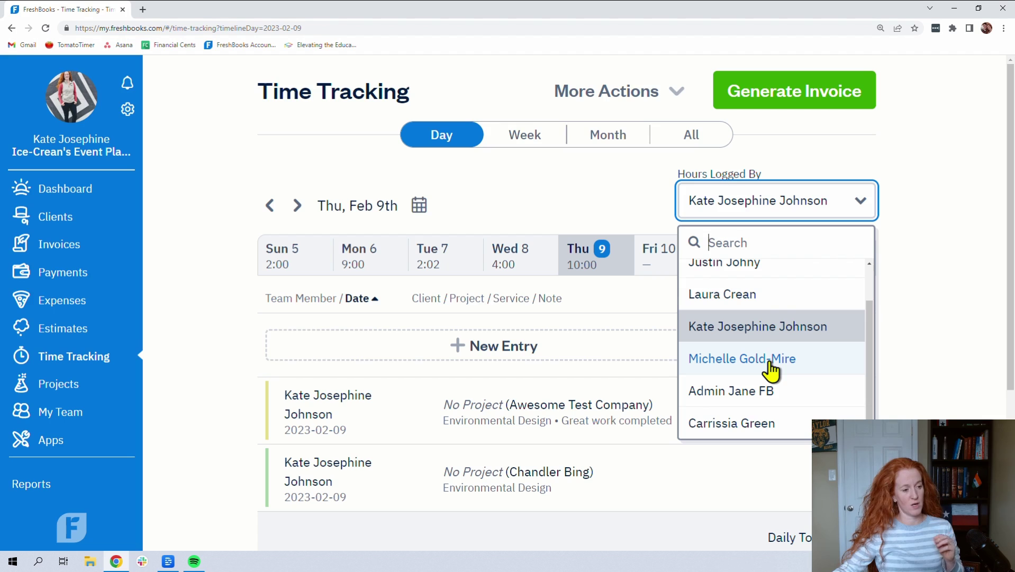
{"action": "left_click", "coordinate": [773, 267]}
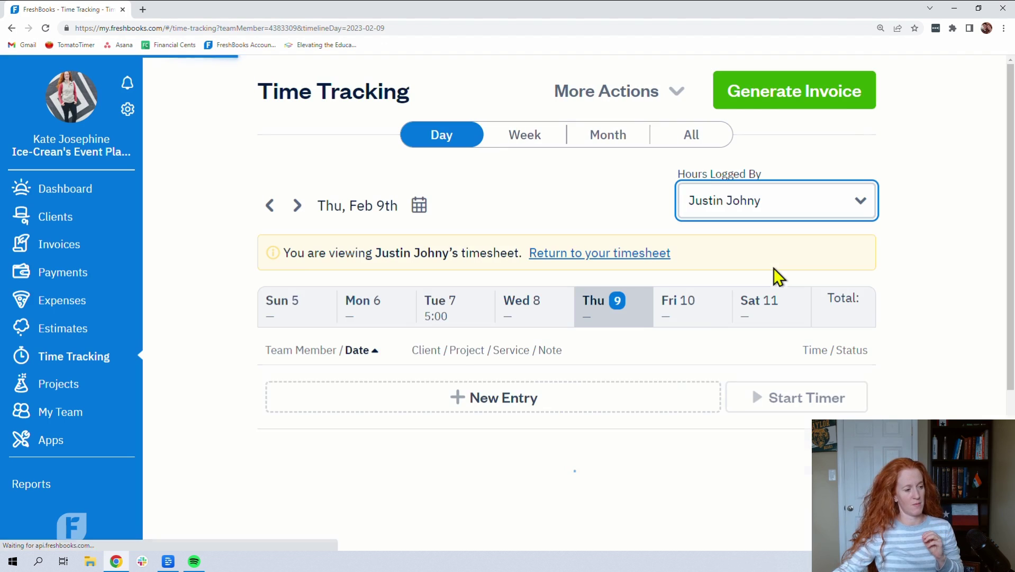
{"action": "left_click", "coordinate": [616, 138]}
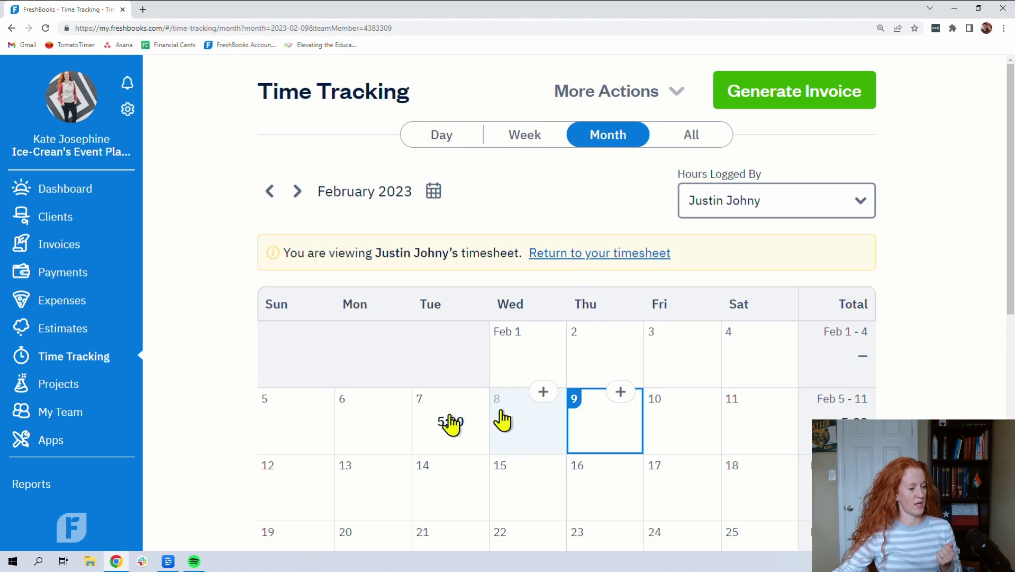
{"action": "scroll", "coordinate": [638, 392], "scroll_direction": "down", "scroll_amount": 3}
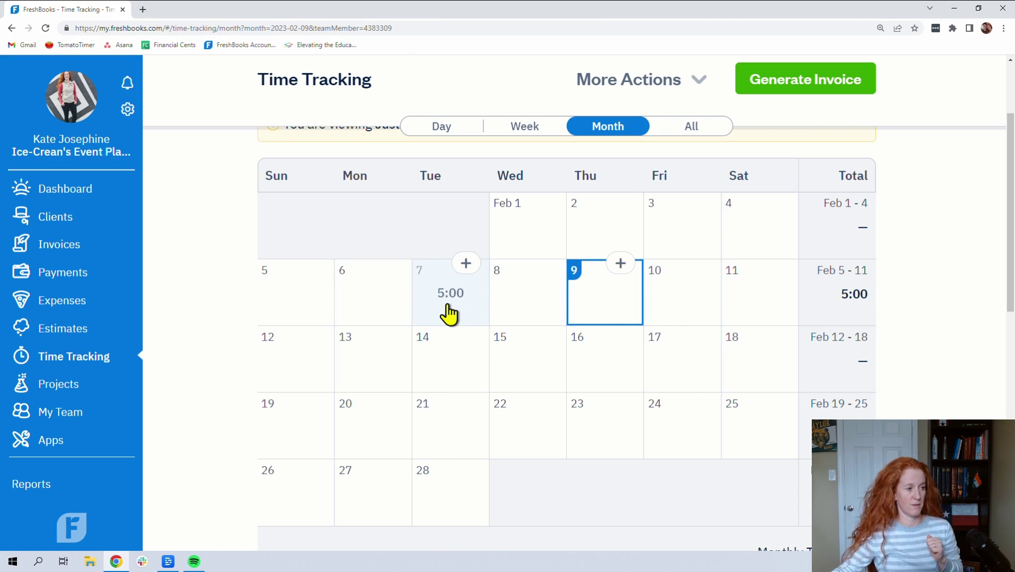
{"action": "left_click", "coordinate": [468, 312]}
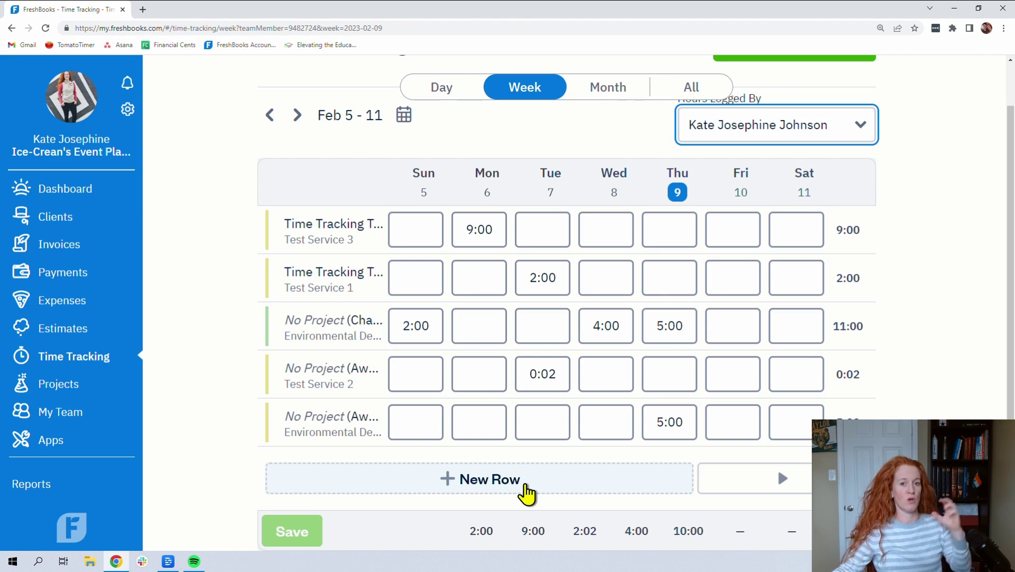
In the Jan 22–28 week, add a Time Tracking Test Project row with Test Service 1.
{"action": "left_click", "coordinate": [273, 191]}
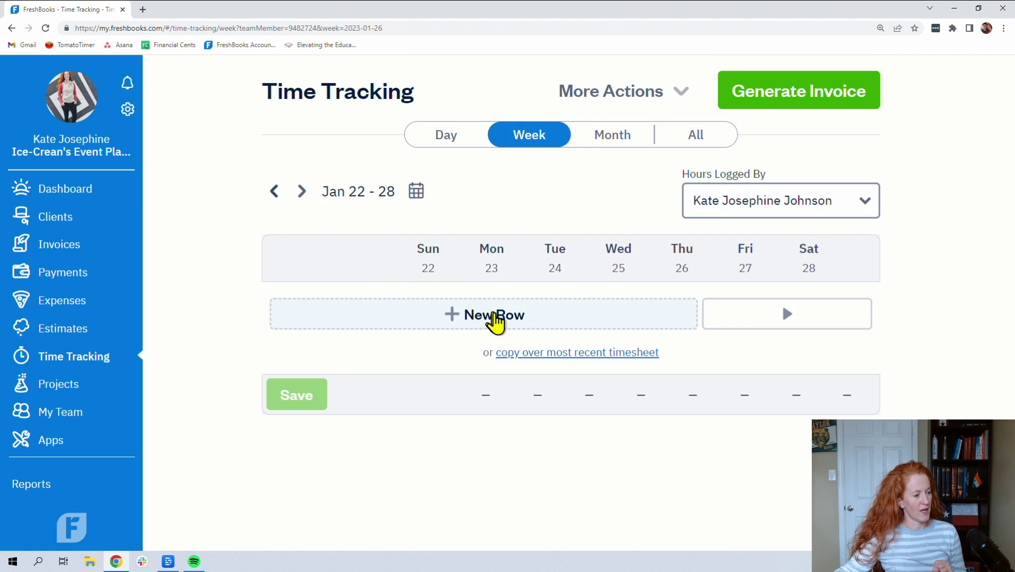
{"action": "left_click", "coordinate": [515, 321]}
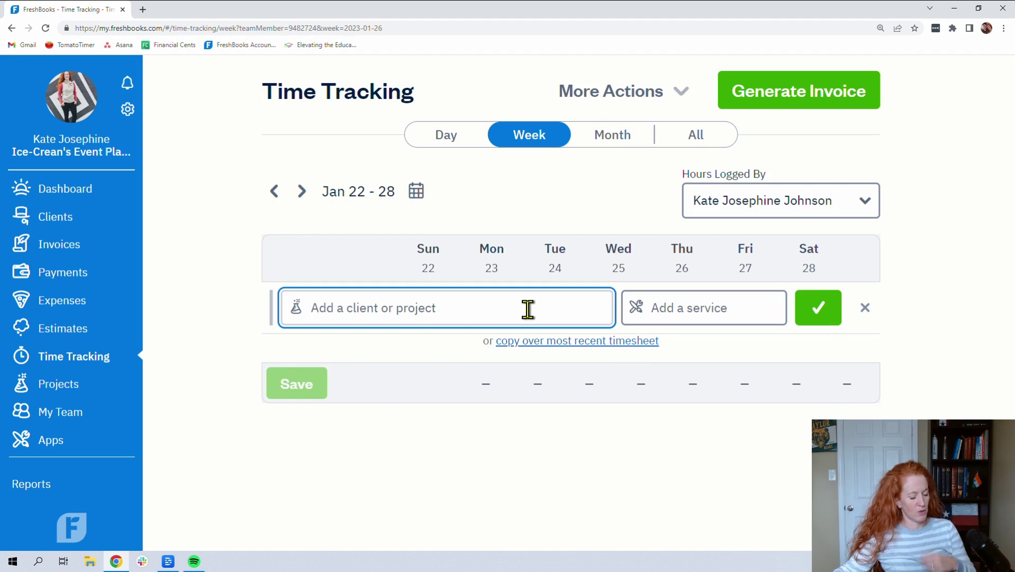
{"action": "type", "text": "te"}
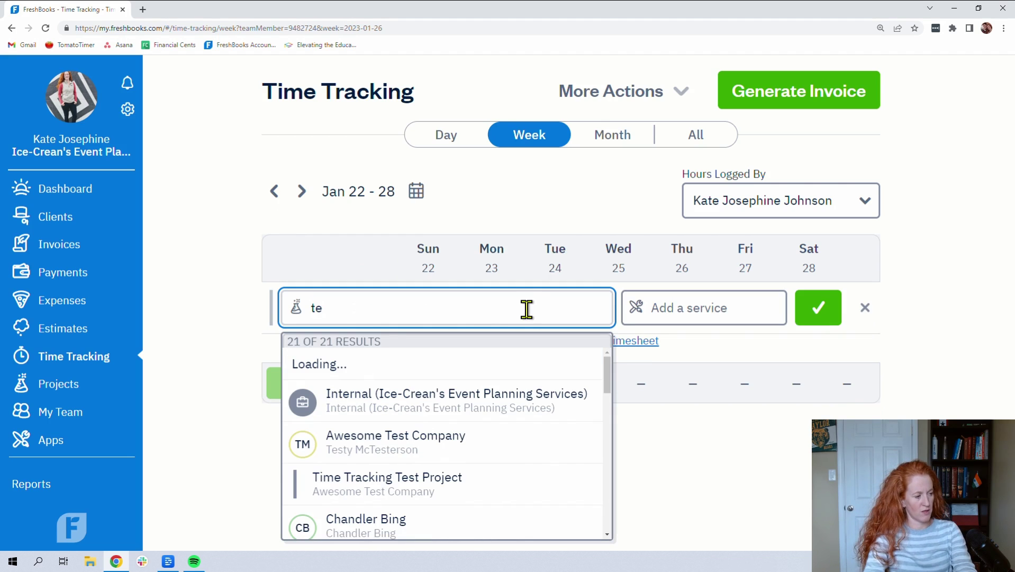
{"action": "type", "text": "st"}
{"action": "key", "text": "Return"}
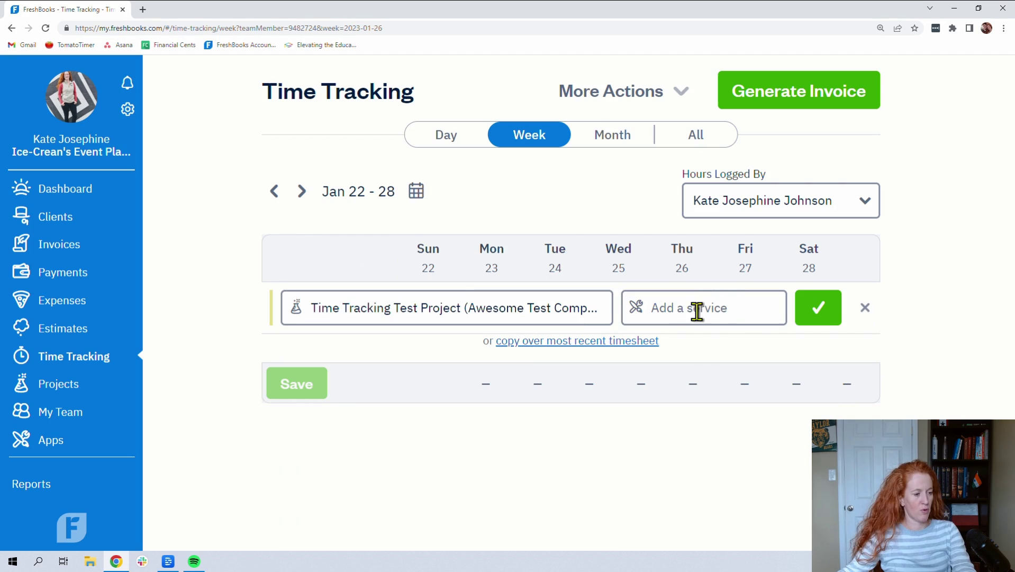
{"action": "left_click", "coordinate": [702, 311]}
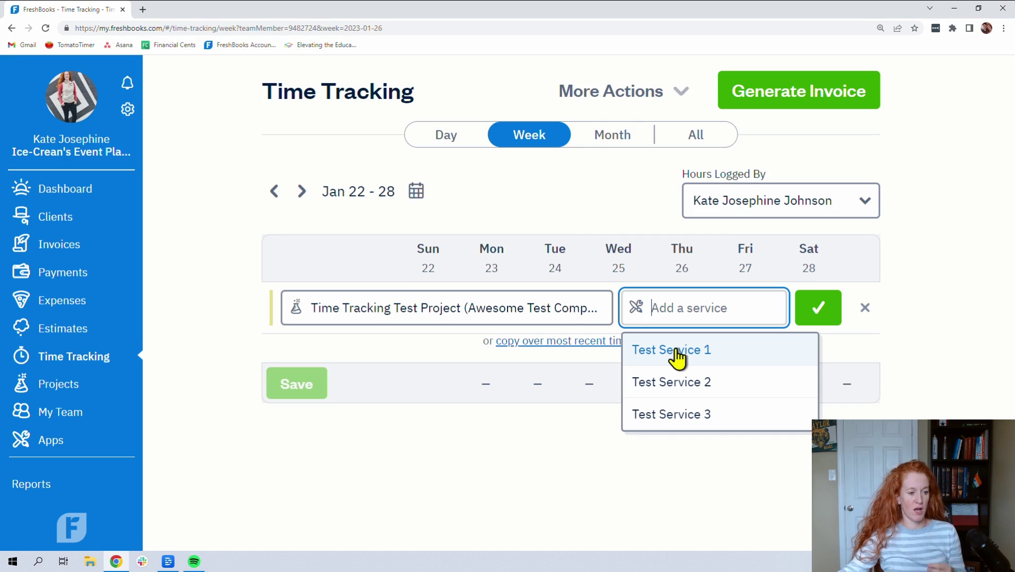
{"action": "left_click", "coordinate": [677, 351]}
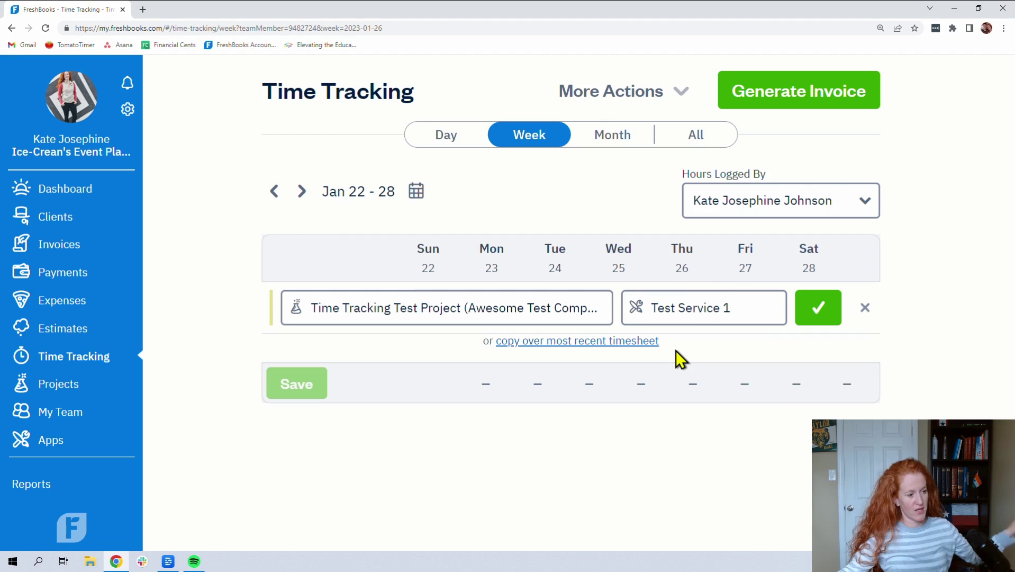
{"action": "left_click", "coordinate": [821, 320]}
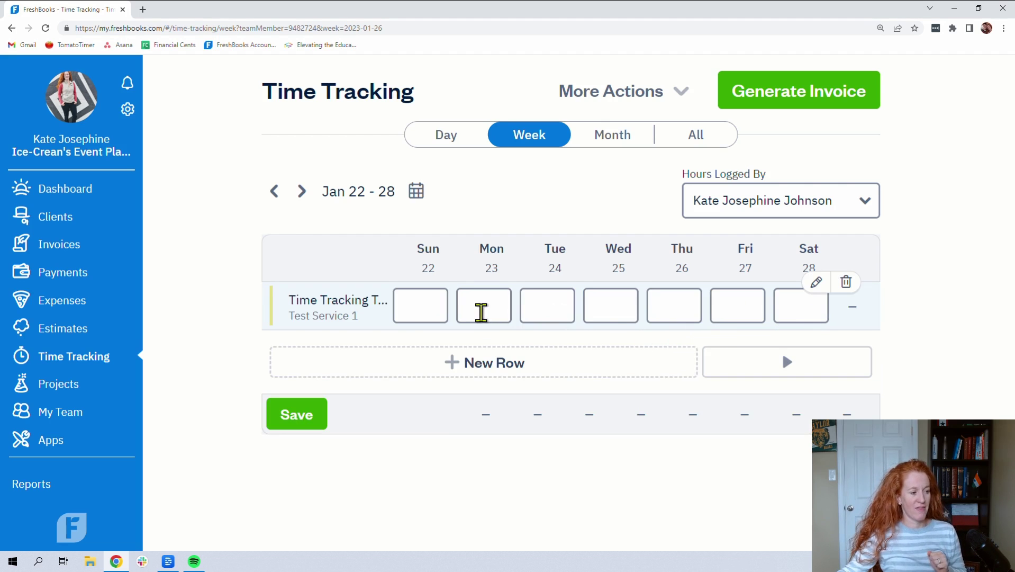
Enter 2, 5, 1 and 8 hours on that project row.
{"action": "left_click", "coordinate": [482, 309]}
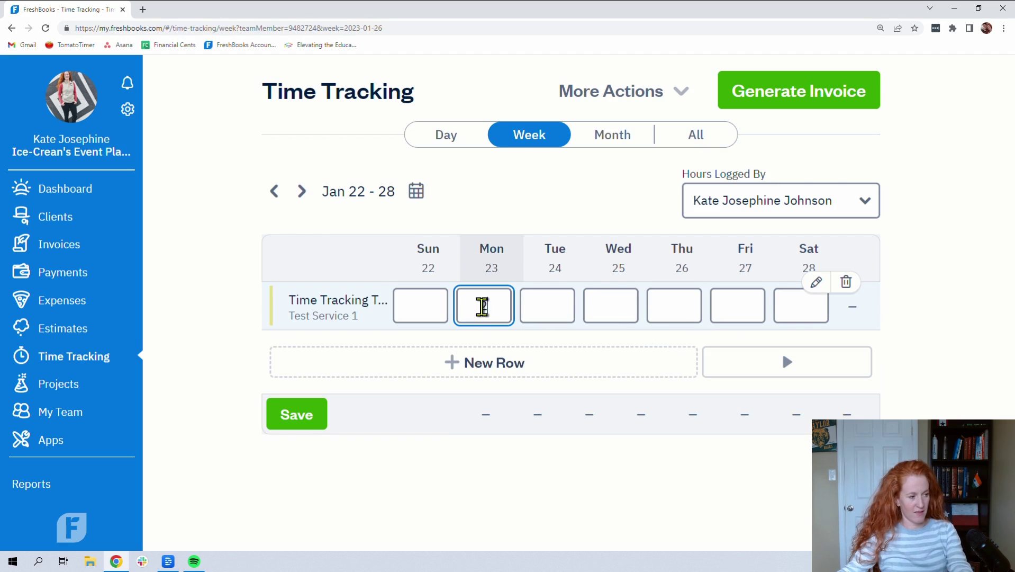
{"action": "left_click", "coordinate": [612, 299]}
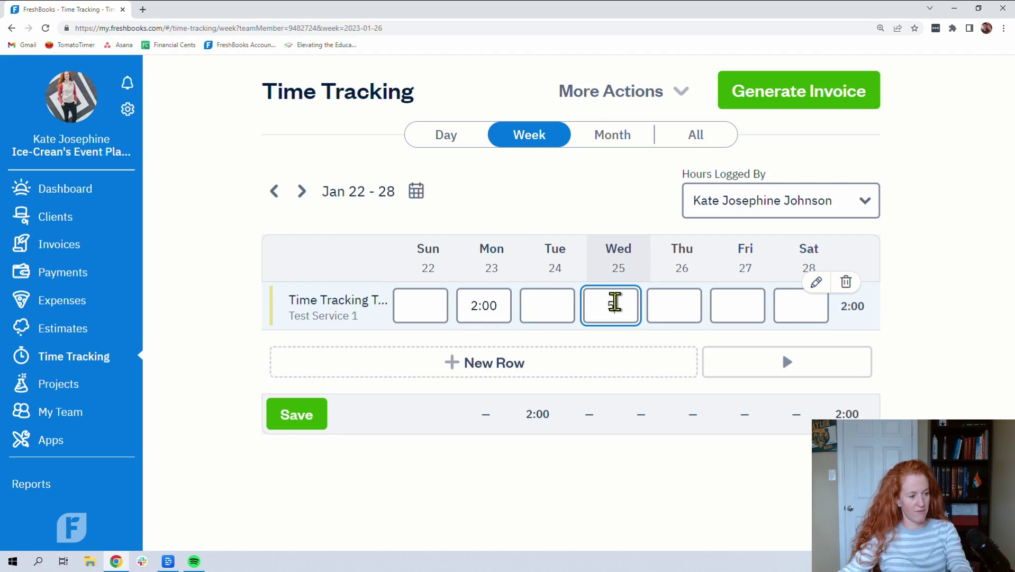
{"action": "type", "text": "5"}
{"action": "left_click", "coordinate": [683, 313]}
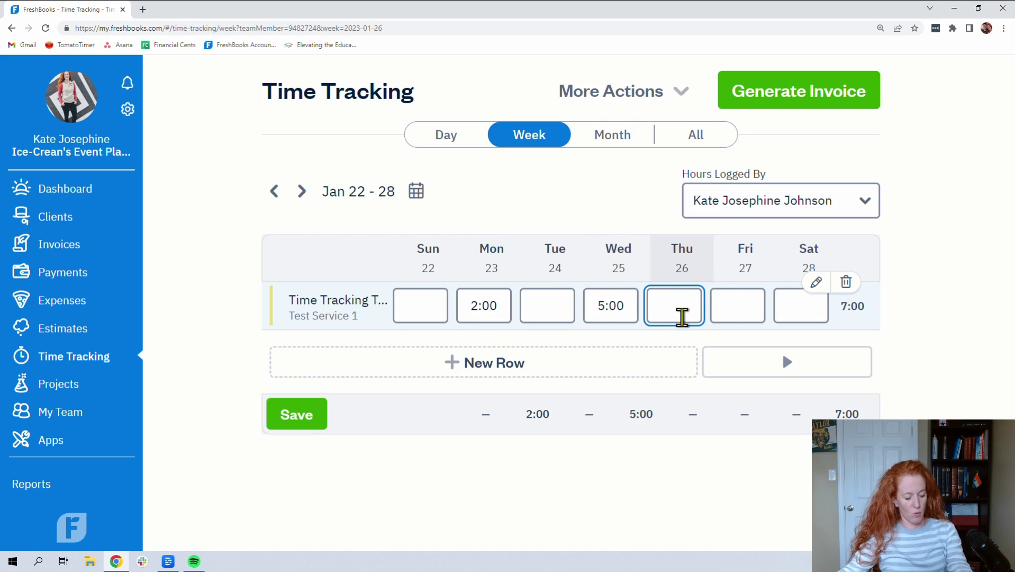
{"action": "type", "text": "1"}
{"action": "left_click", "coordinate": [743, 304]}
{"action": "type", "text": "8"}
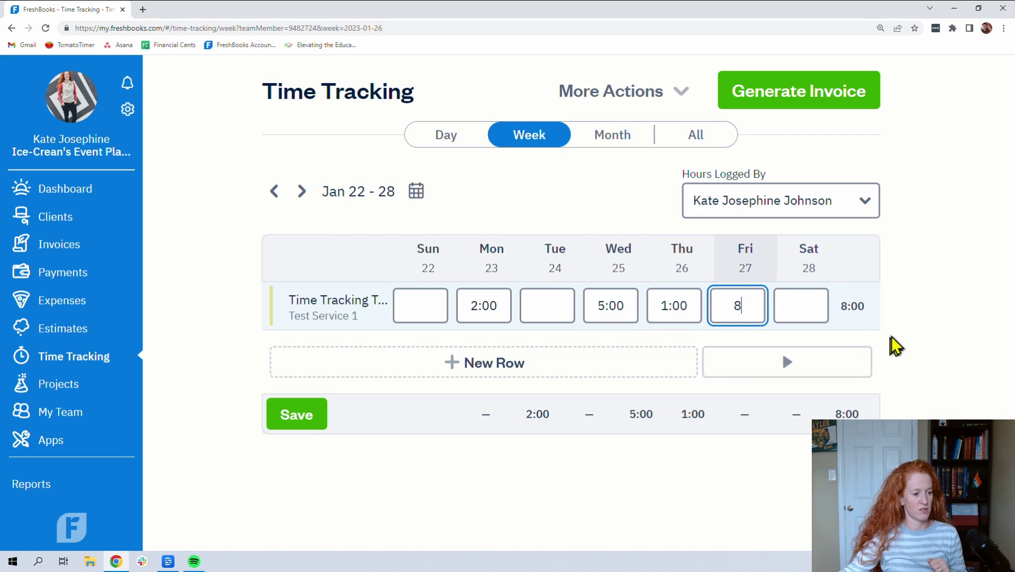
{"action": "left_click", "coordinate": [920, 314]}
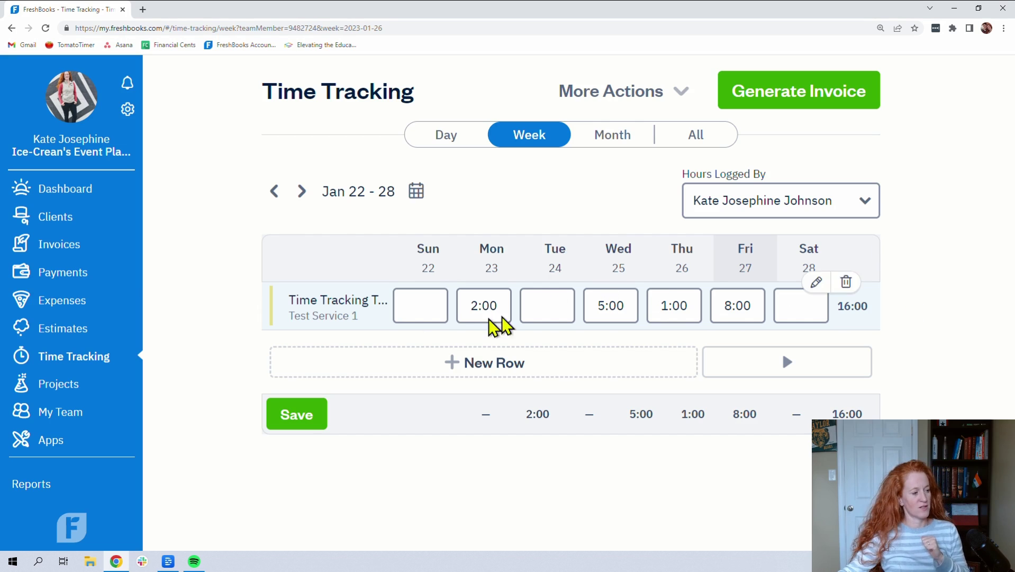
Add a client row with Environmental Design and 3 hours on Tuesday.
{"action": "left_click", "coordinate": [507, 365]}
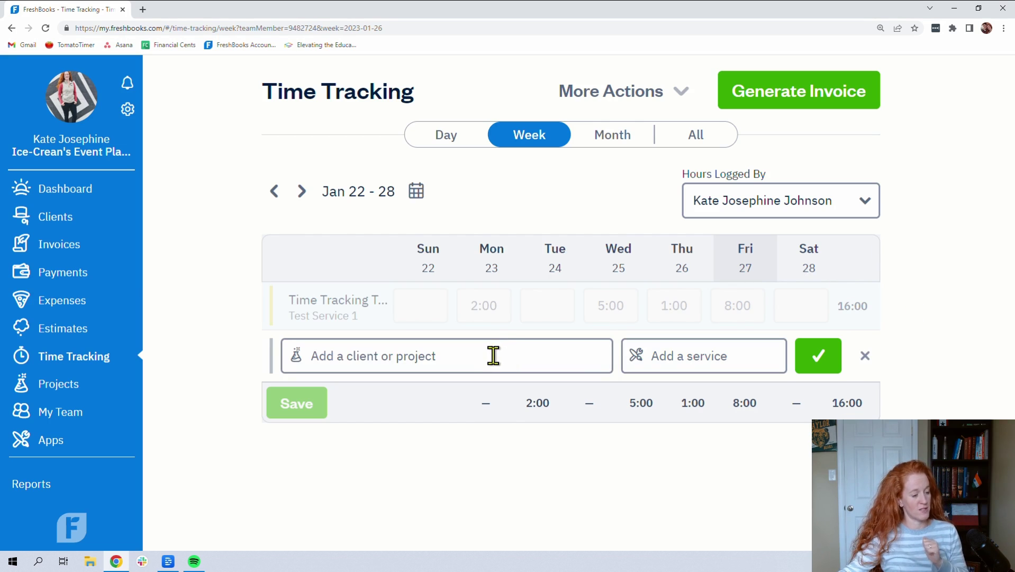
{"action": "type", "text": "ch"}
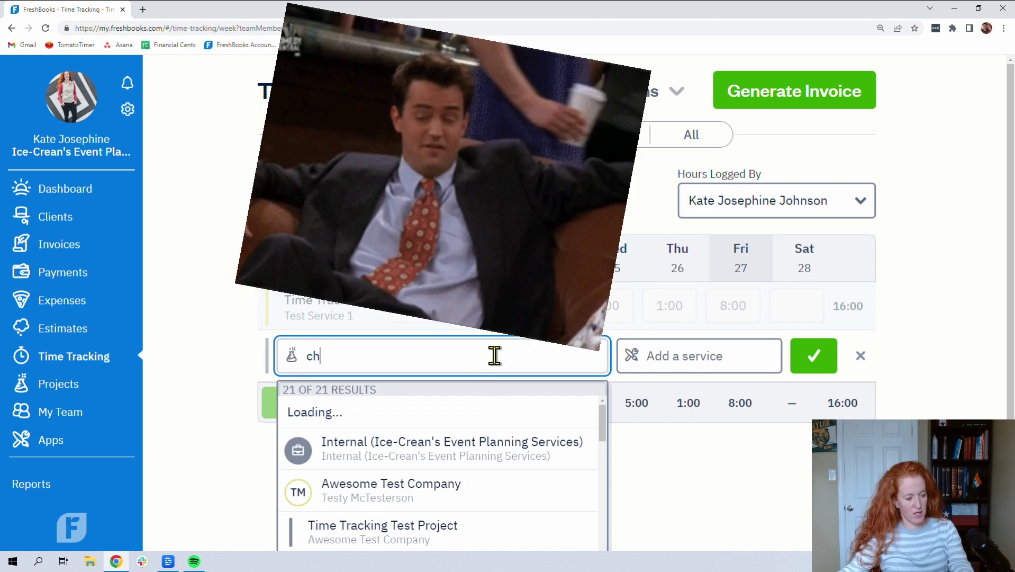
{"action": "left_click", "coordinate": [503, 410]}
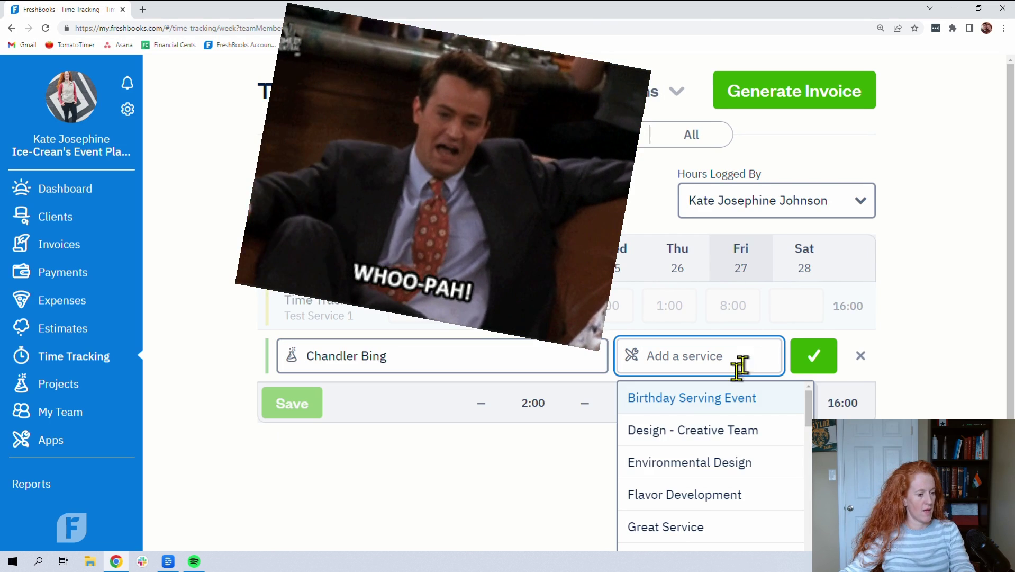
{"action": "left_click", "coordinate": [688, 460]}
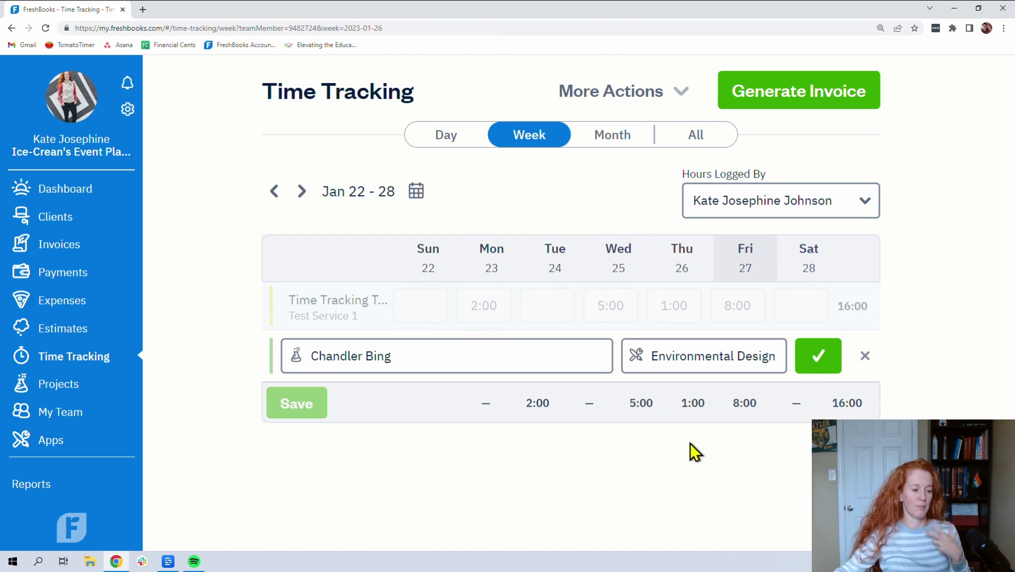
{"action": "left_click", "coordinate": [819, 362]}
{"action": "left_click", "coordinate": [540, 355]}
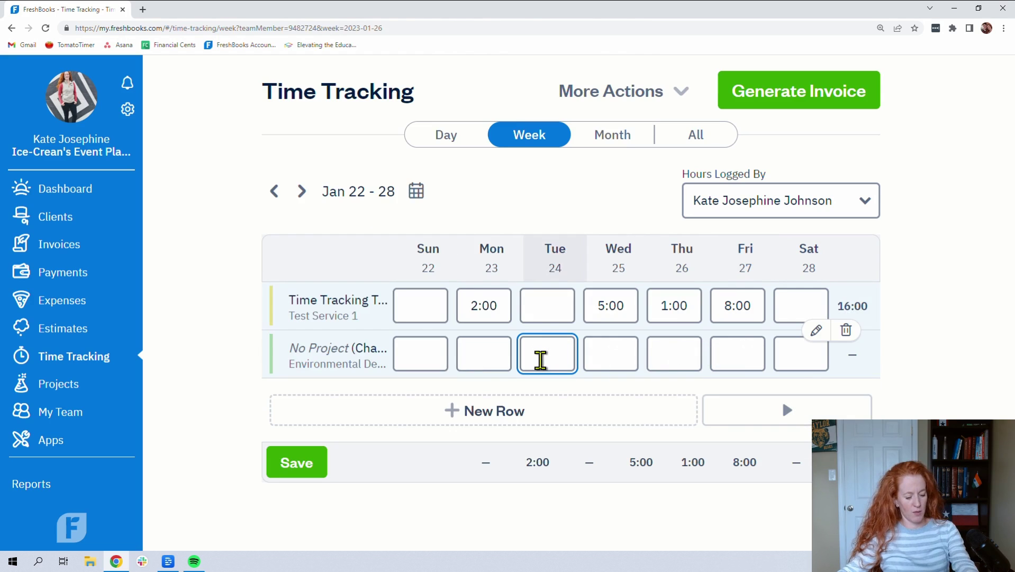
{"action": "type", "text": "3"}
{"action": "left_click", "coordinate": [955, 352]}
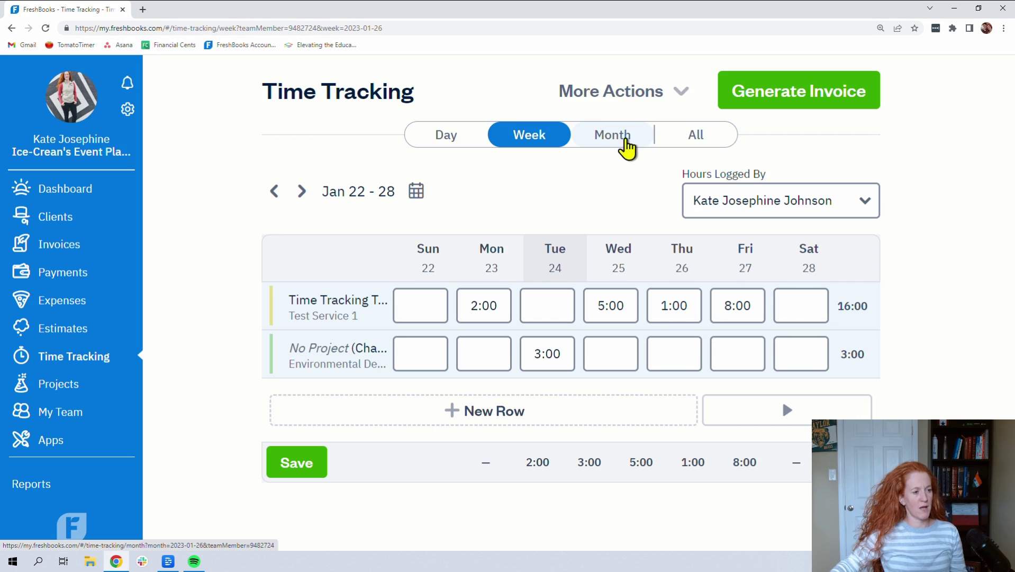
{"action": "left_click", "coordinate": [680, 93]}
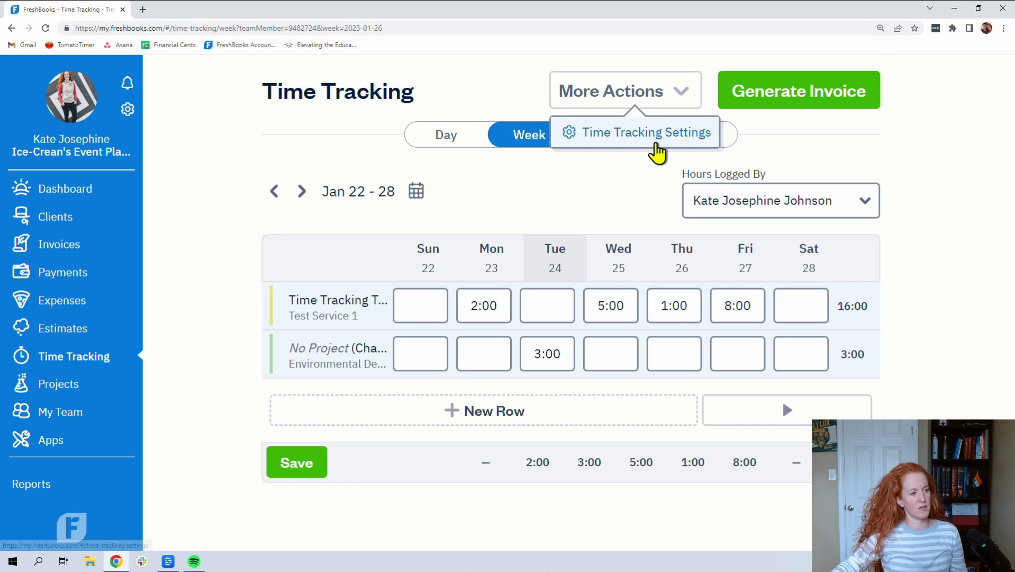
Save Time Tracking Settings with tracking by start and end time.
{"action": "left_click", "coordinate": [653, 134]}
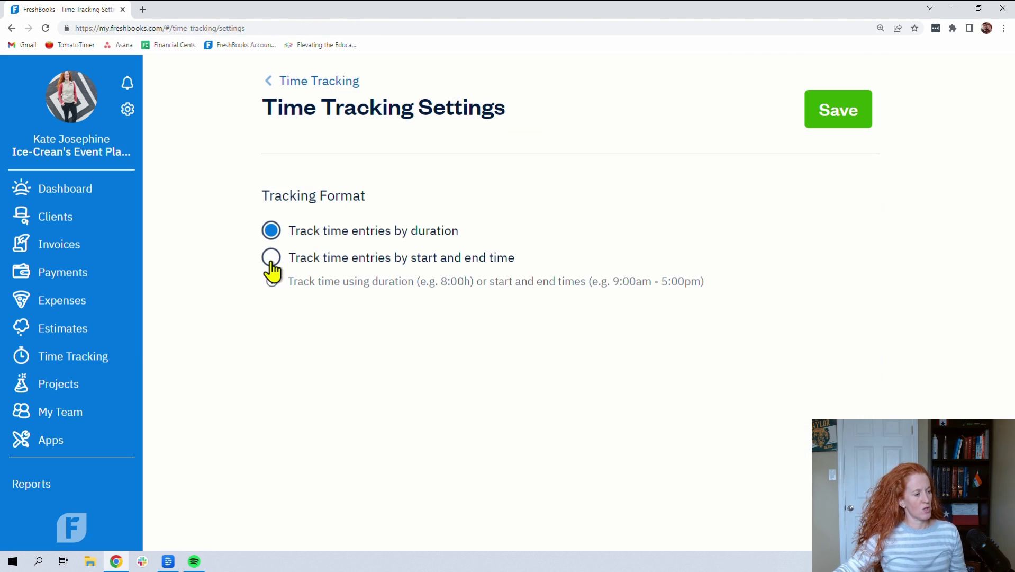
{"action": "left_click", "coordinate": [271, 260]}
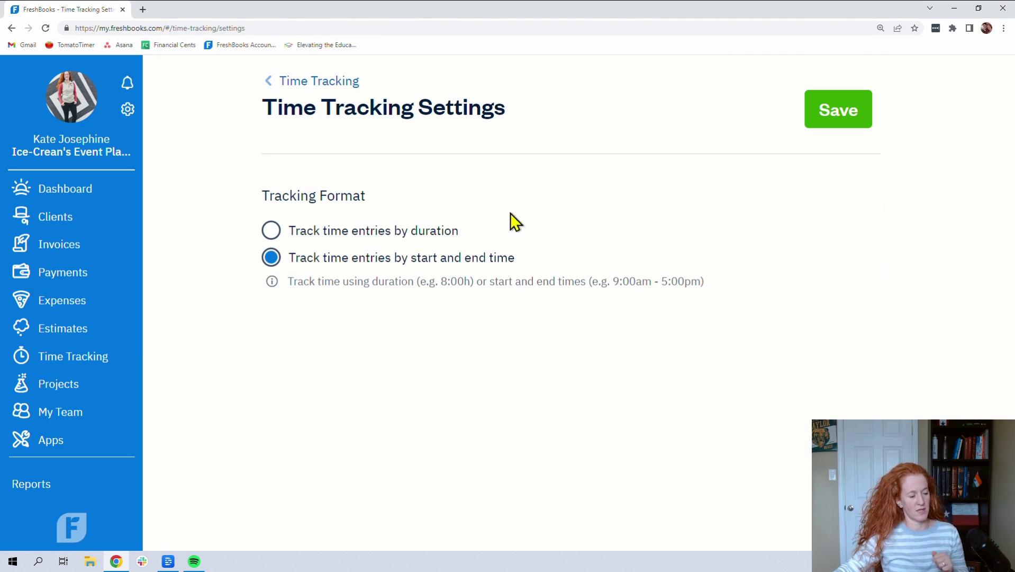
{"action": "left_click", "coordinate": [838, 110]}
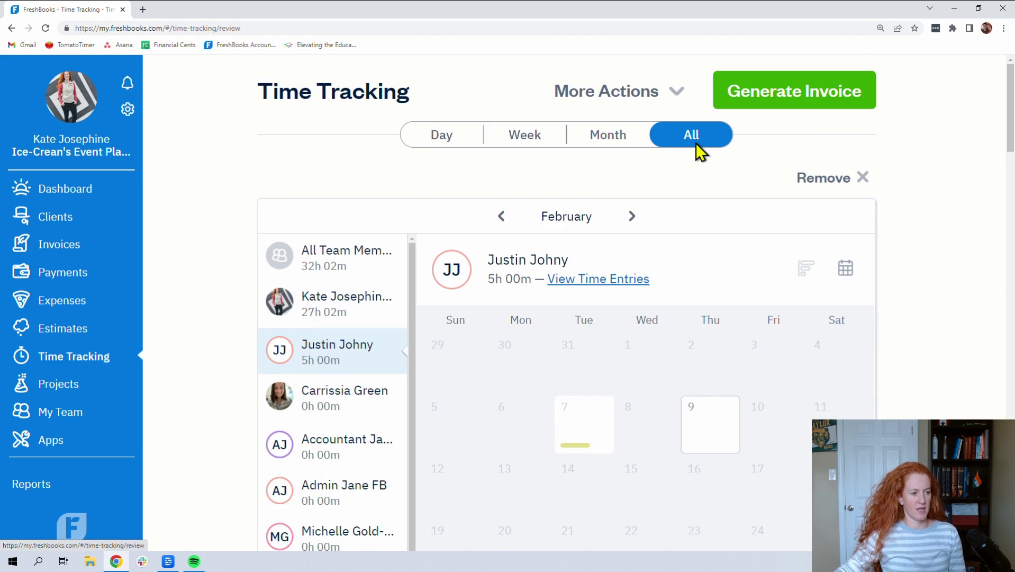
Compare team members' logged time across list and calendar views, then show January.
{"action": "left_click", "coordinate": [323, 311]}
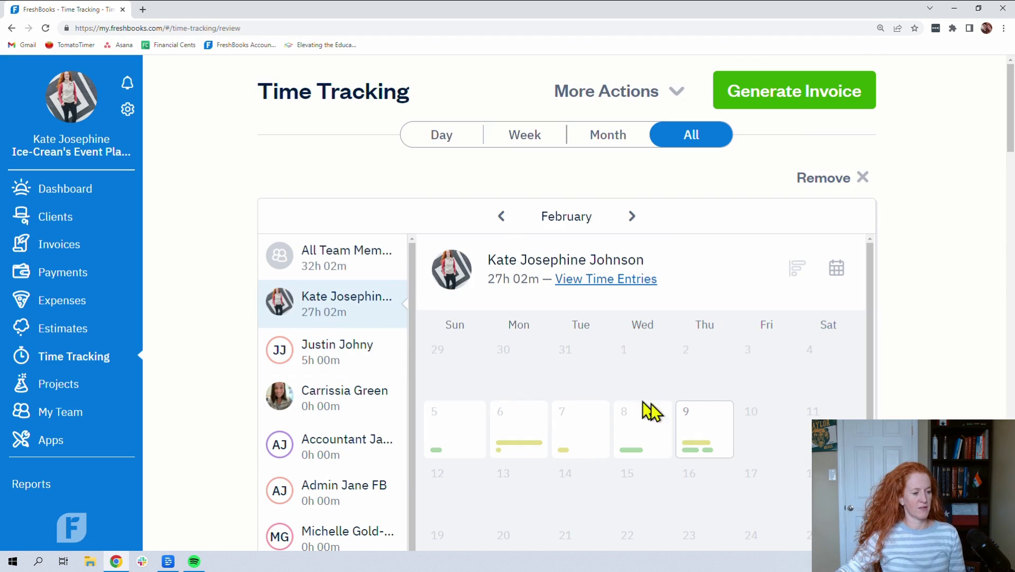
{"action": "left_click", "coordinate": [796, 270]}
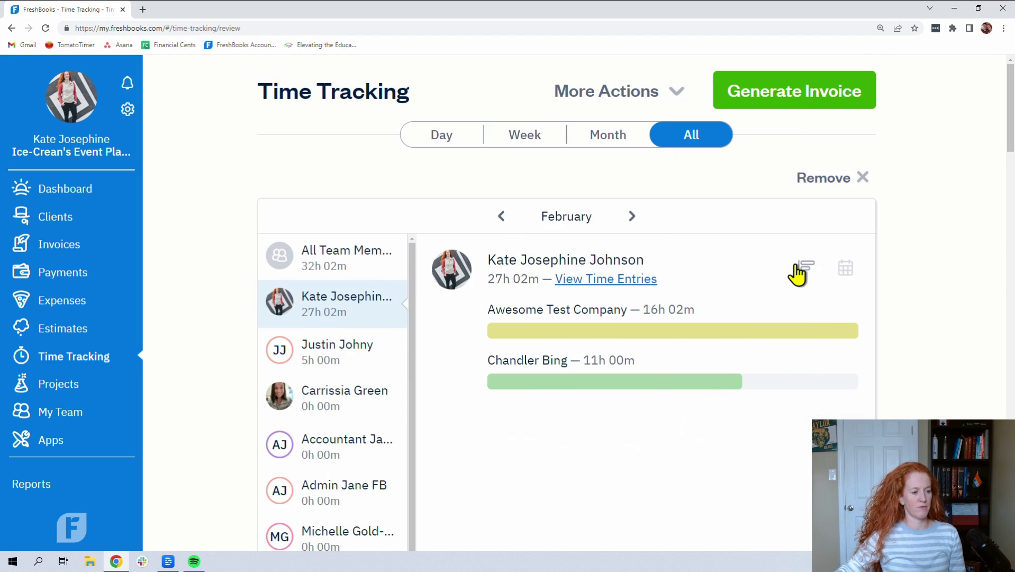
{"action": "left_click", "coordinate": [851, 272]}
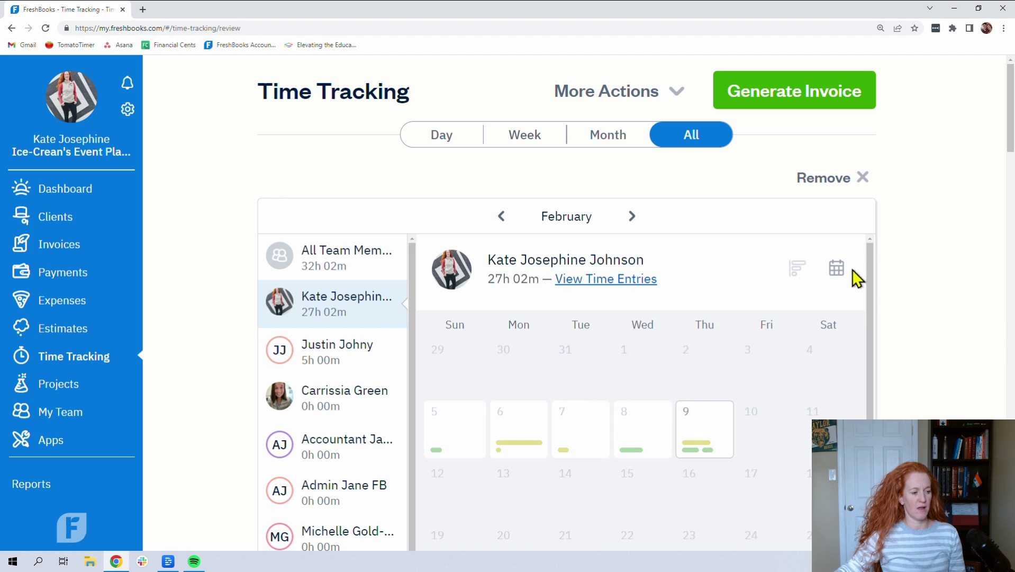
{"action": "left_click", "coordinate": [311, 352]}
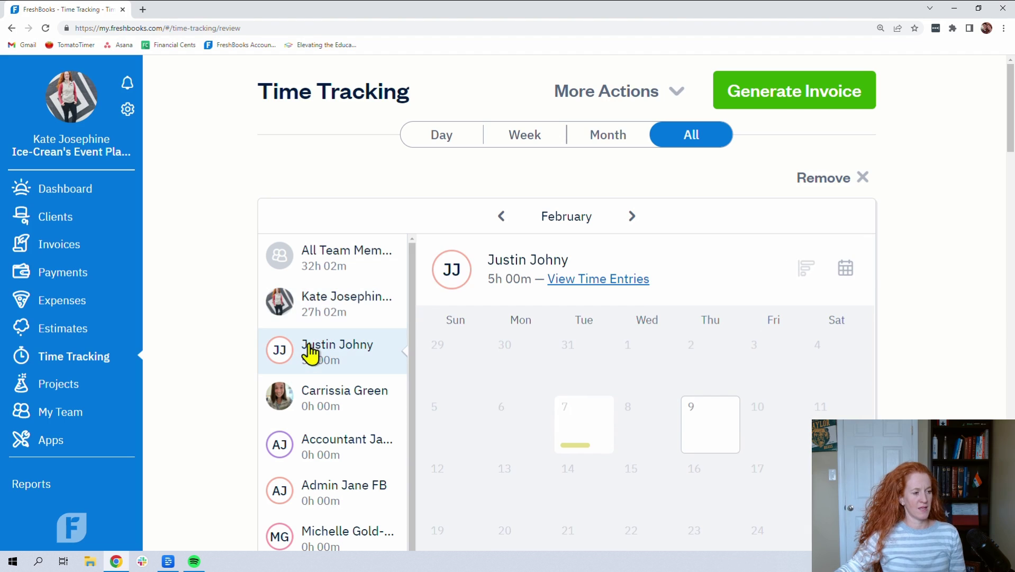
{"action": "left_click", "coordinate": [500, 220]}
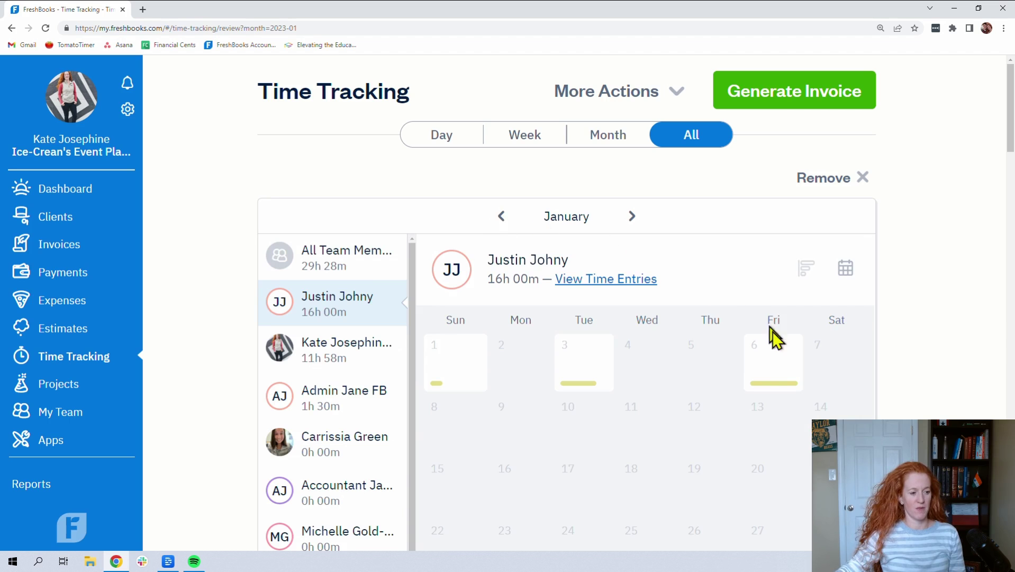
{"action": "scroll", "coordinate": [681, 410], "scroll_direction": "down", "scroll_amount": 3}
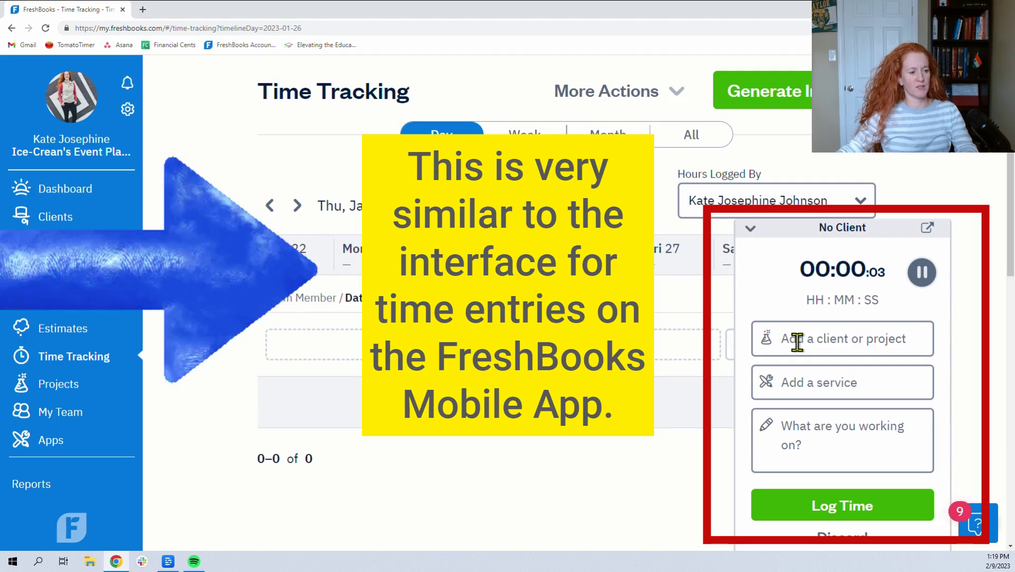
Assign the timer to Awesome Test Company, Environmental Design, with the note 'Detailed'.
{"action": "left_click", "coordinate": [797, 342]}
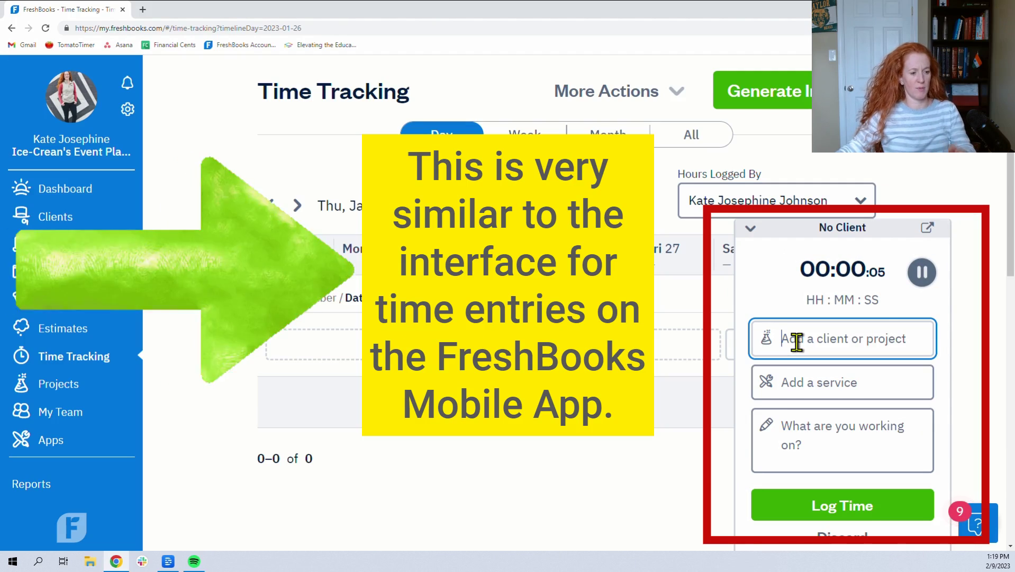
{"action": "type", "text": "te"}
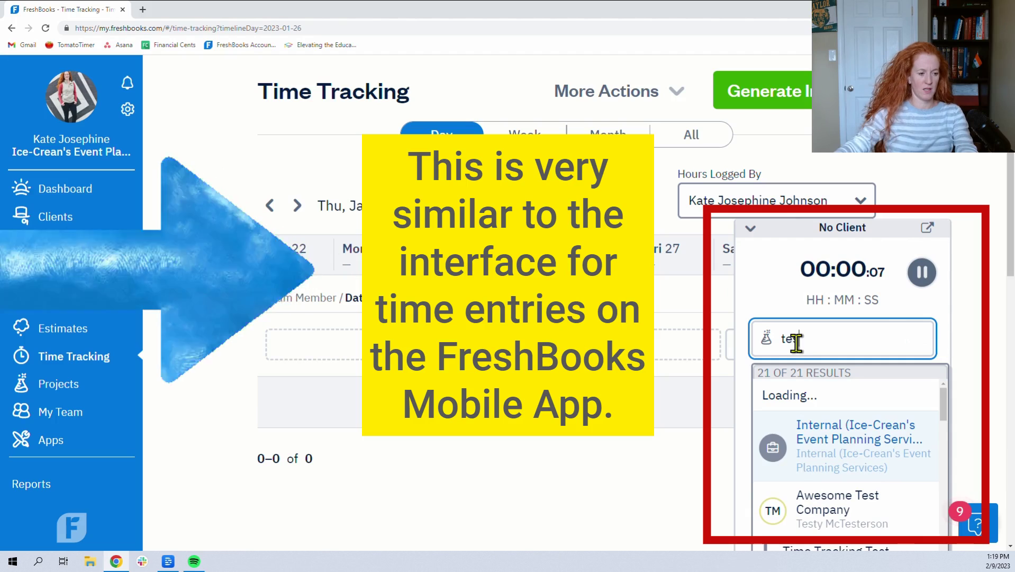
{"action": "type", "text": "st"}
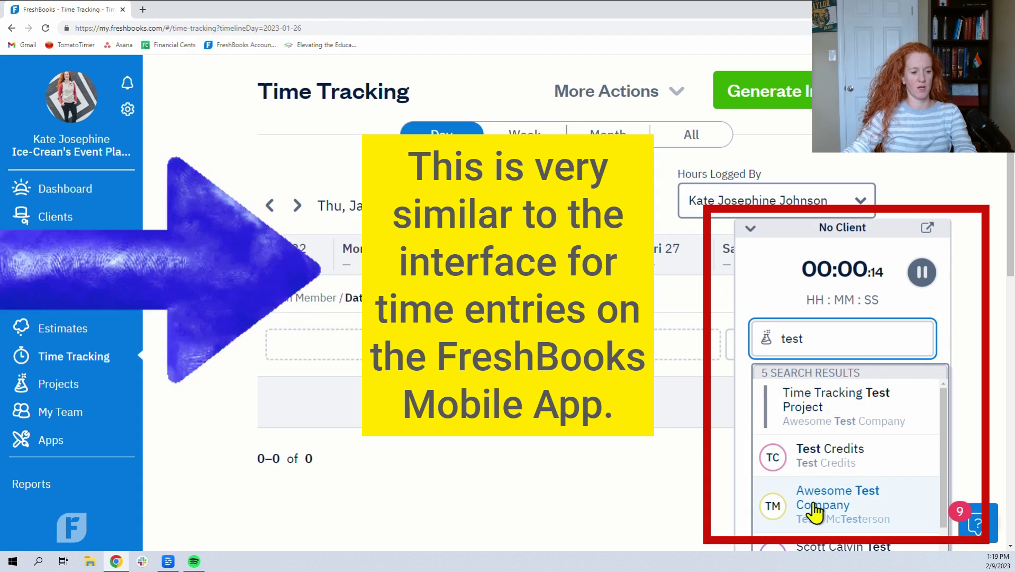
{"action": "left_click", "coordinate": [816, 512]}
{"action": "left_click", "coordinate": [847, 381]}
{"action": "left_click", "coordinate": [824, 488]}
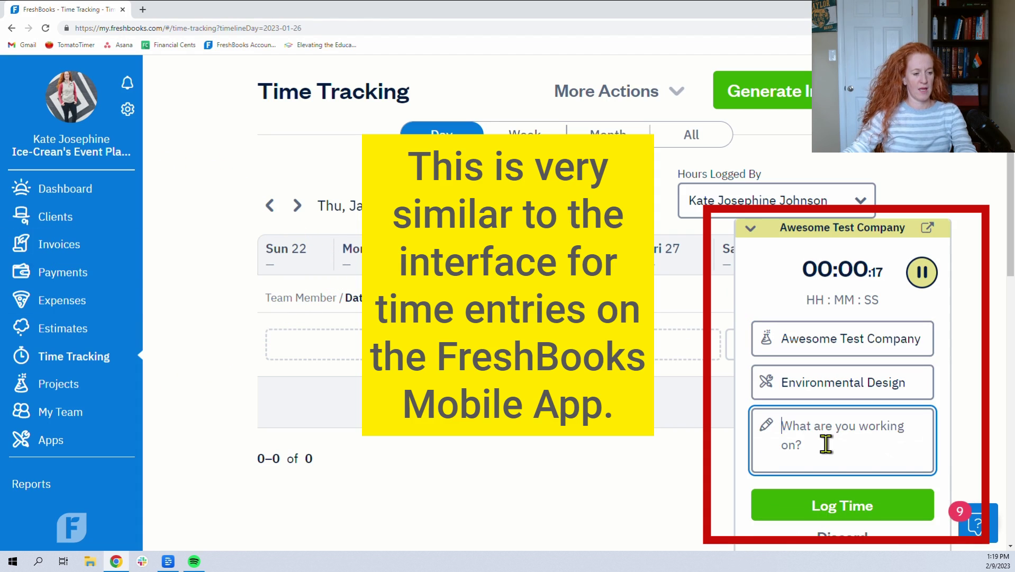
{"action": "type", "text": "Detailed note"}
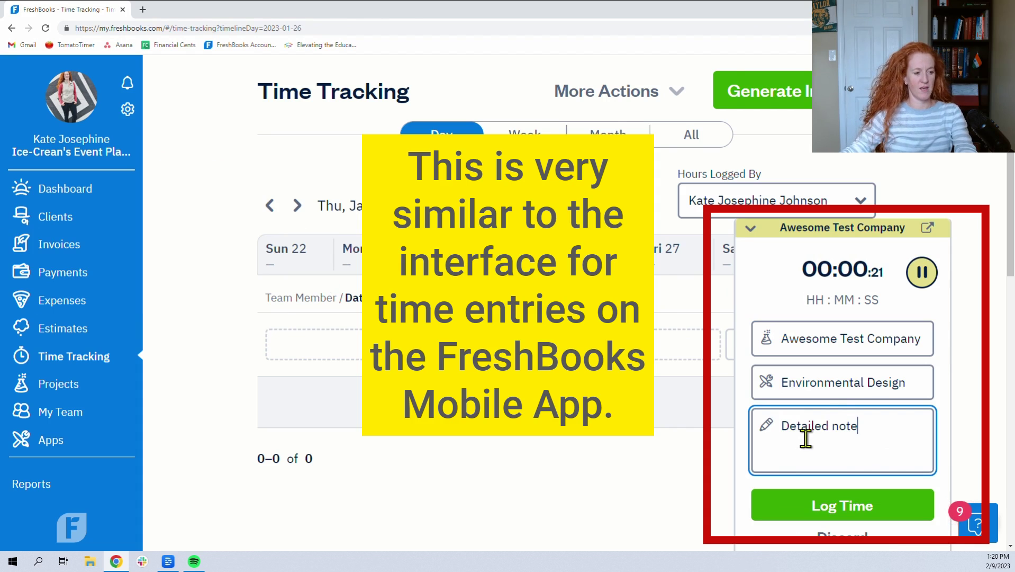
{"action": "scroll", "coordinate": [815, 423], "scroll_direction": "down", "scroll_amount": 2}
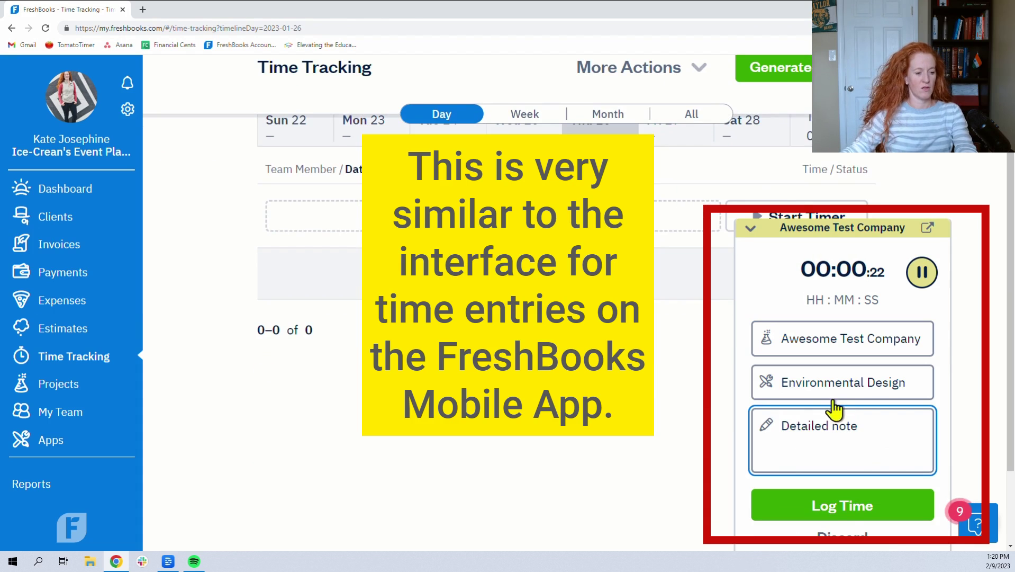
Collapse the timer panel, pause the timer, and expand the panel again.
{"action": "left_click", "coordinate": [750, 228]}
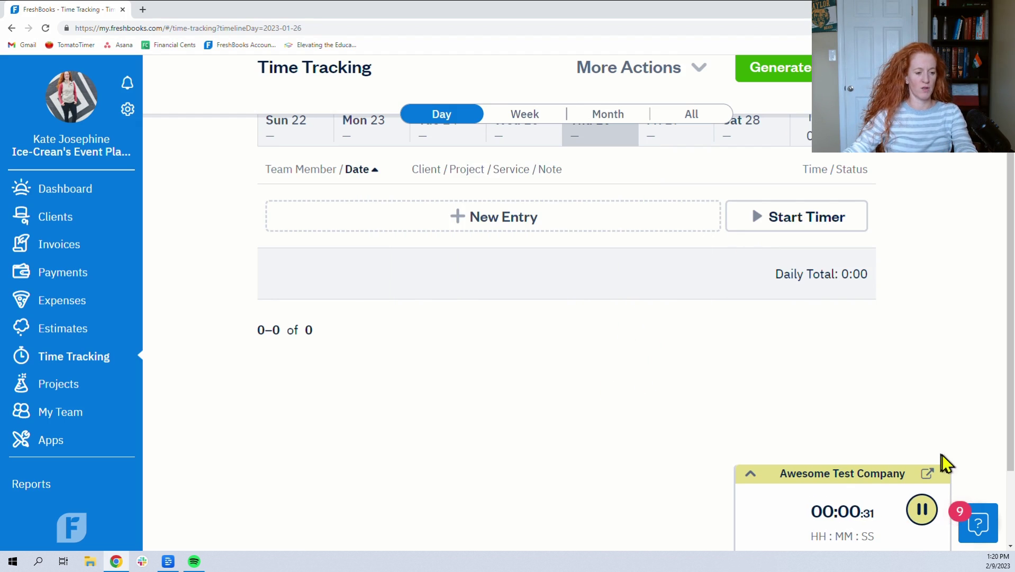
{"action": "left_click", "coordinate": [921, 511]}
{"action": "scroll", "coordinate": [930, 515], "scroll_direction": "down", "scroll_amount": 2}
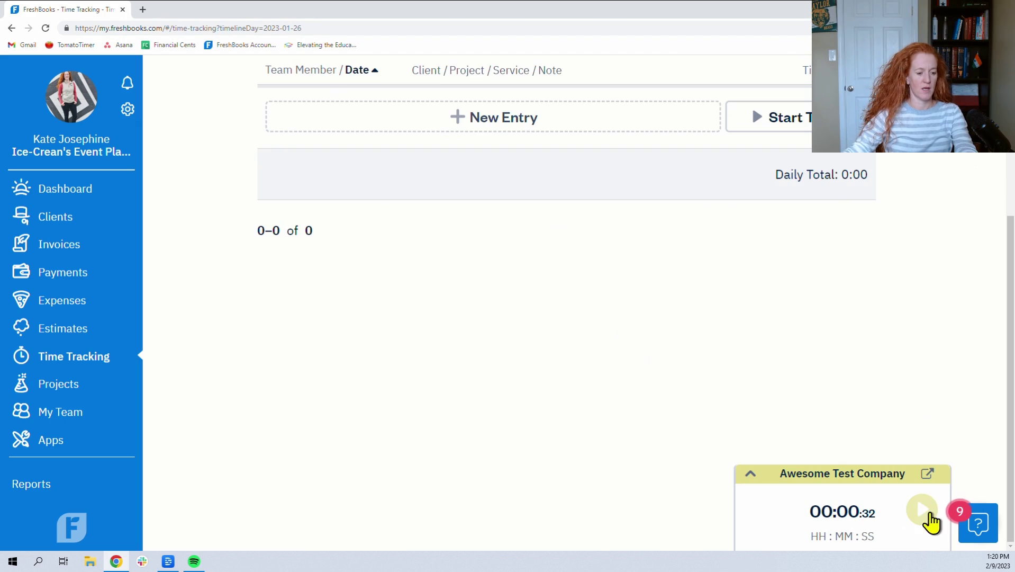
{"action": "left_click", "coordinate": [751, 474]}
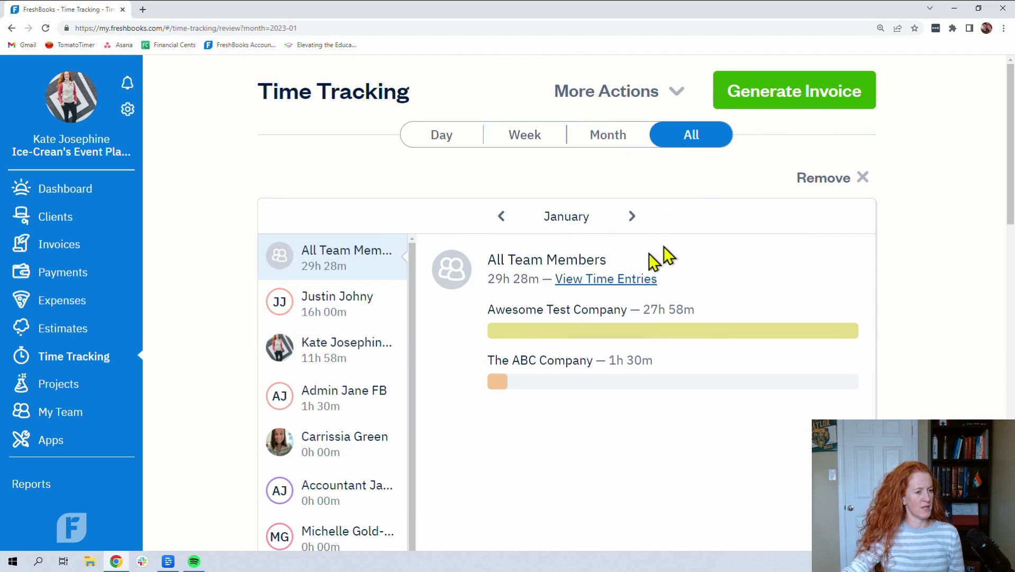
Mark the 3:00 Awesome Test Company entry from 2023-01-16 as non-billable.
{"action": "scroll", "coordinate": [682, 243], "scroll_direction": "down", "scroll_amount": 2}
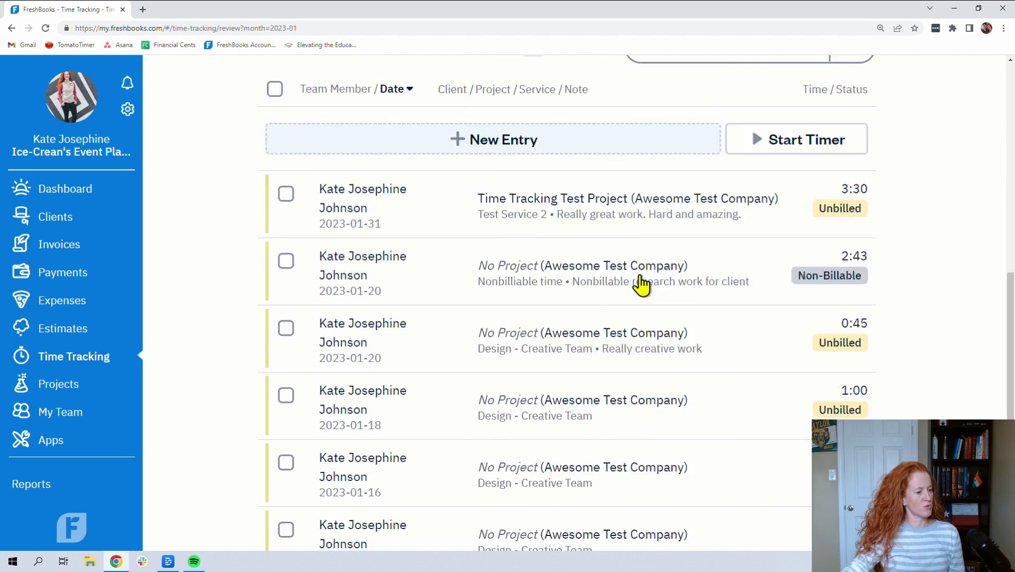
{"action": "scroll", "coordinate": [641, 286], "scroll_direction": "down", "scroll_amount": 2}
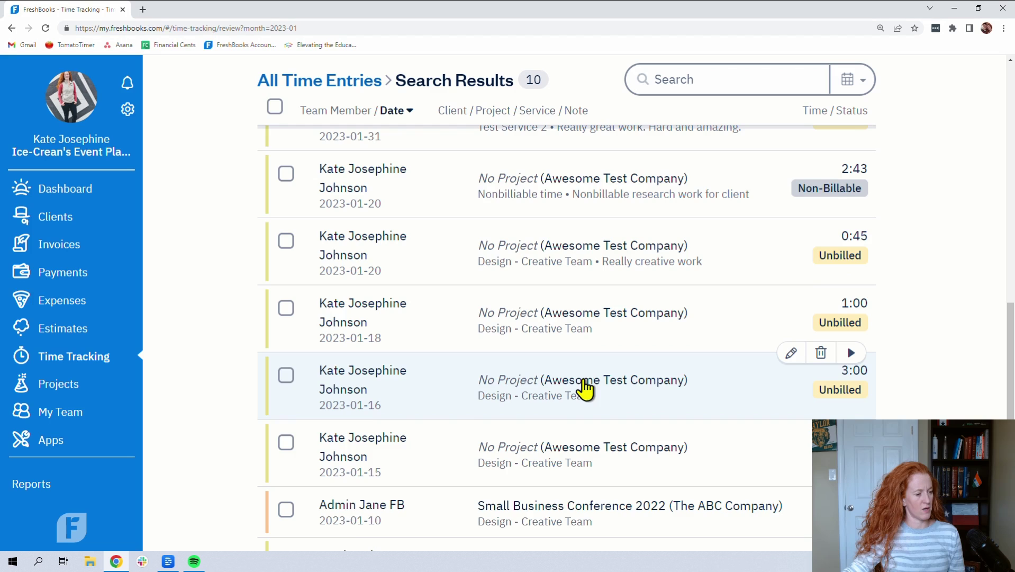
{"action": "left_click", "coordinate": [585, 389]}
{"action": "scroll", "coordinate": [593, 367], "scroll_direction": "down", "scroll_amount": 5}
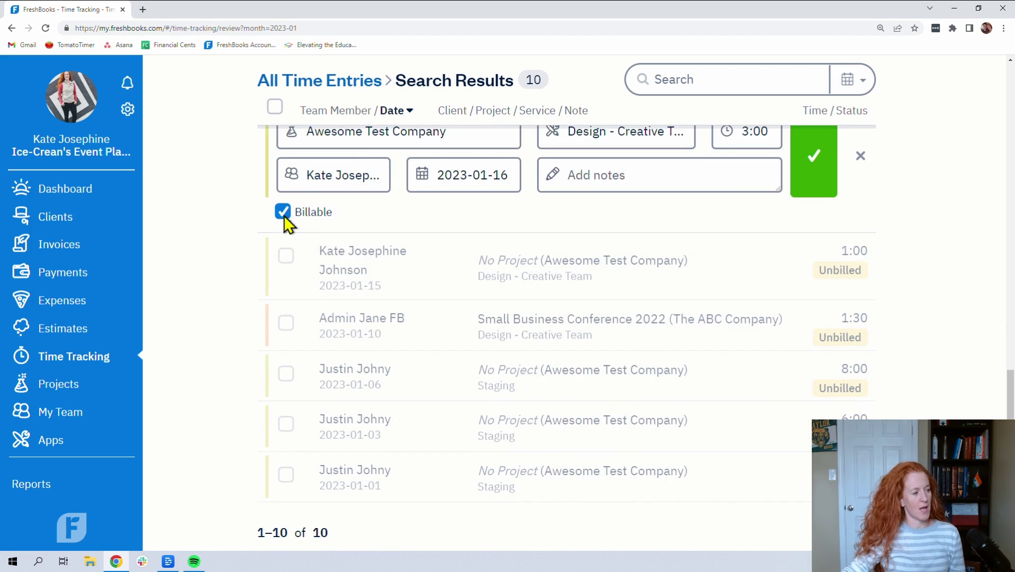
{"action": "left_click", "coordinate": [818, 174]}
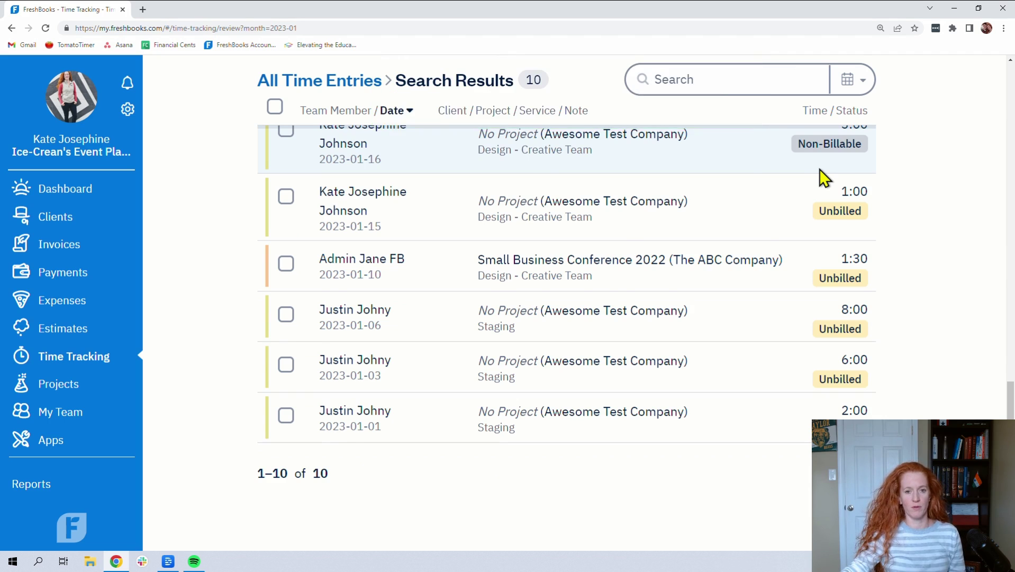
{"action": "scroll", "coordinate": [600, 256], "scroll_direction": "up", "scroll_amount": 6}
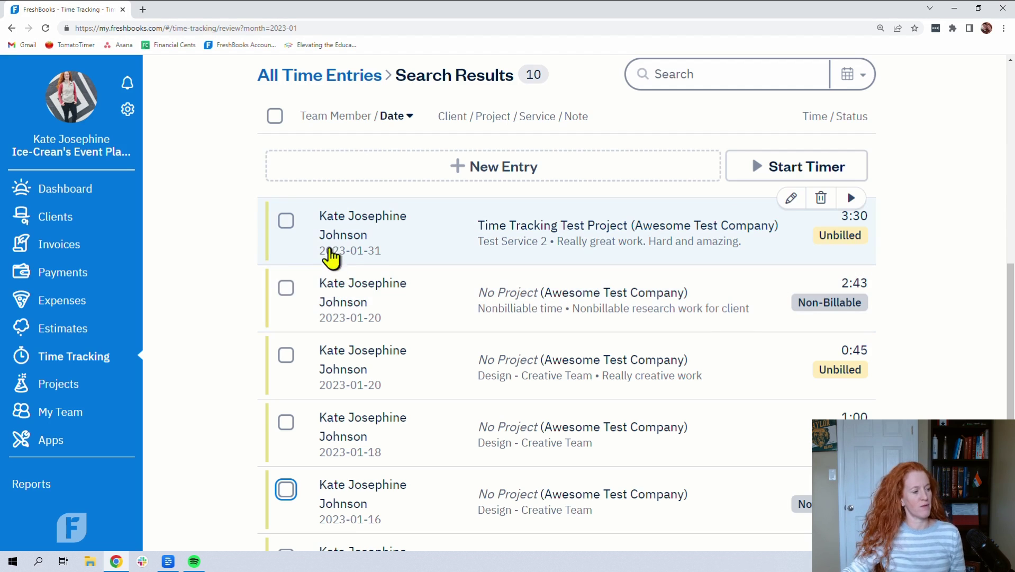
{"action": "left_click", "coordinate": [285, 222]}
{"action": "scroll", "coordinate": [286, 235], "scroll_direction": "down", "scroll_amount": 2}
{"action": "left_click", "coordinate": [286, 243]}
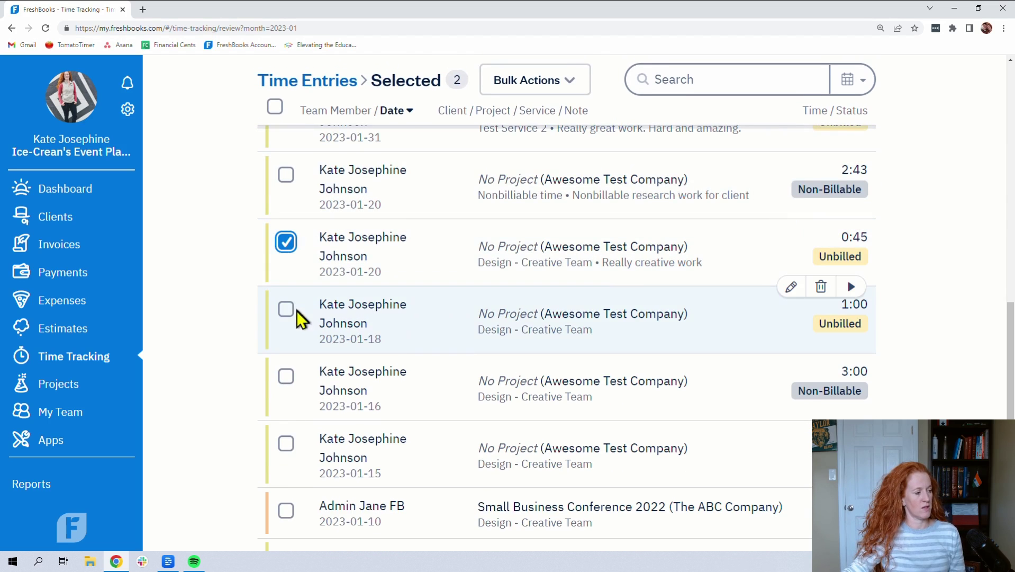
{"action": "left_click", "coordinate": [287, 309]}
{"action": "left_click", "coordinate": [580, 89]}
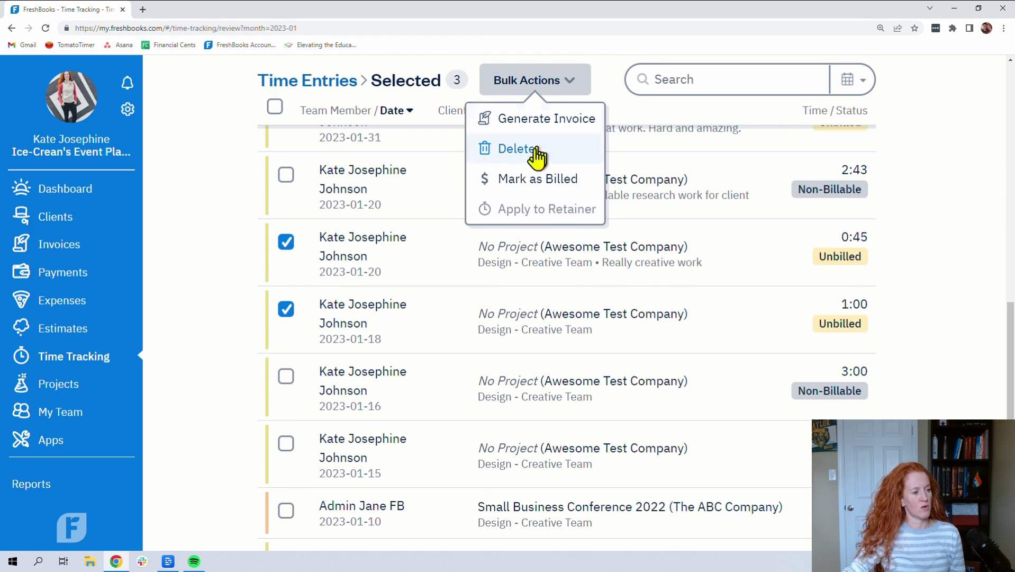
{"action": "left_click", "coordinate": [526, 180]}
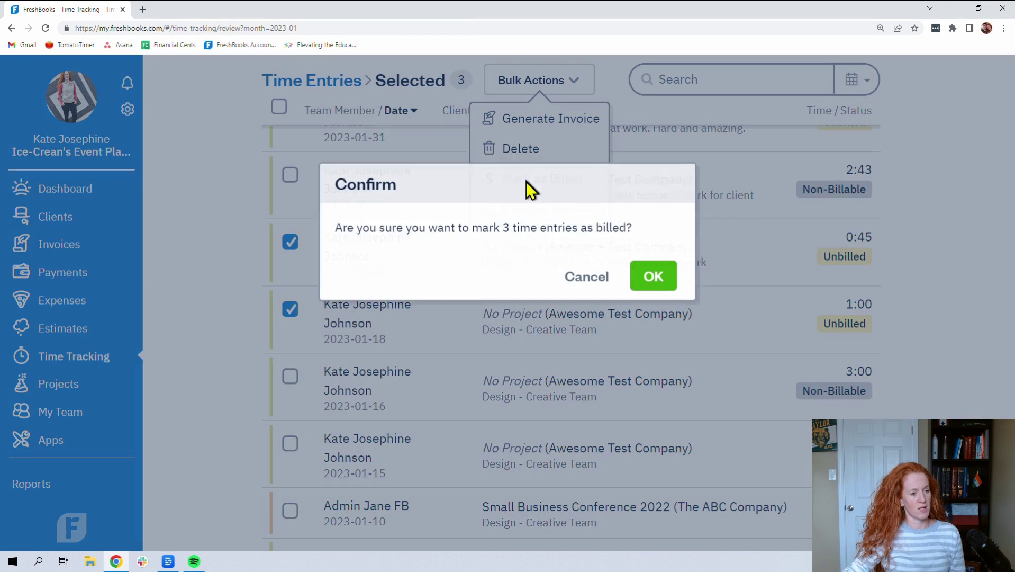
{"action": "left_click", "coordinate": [656, 280]}
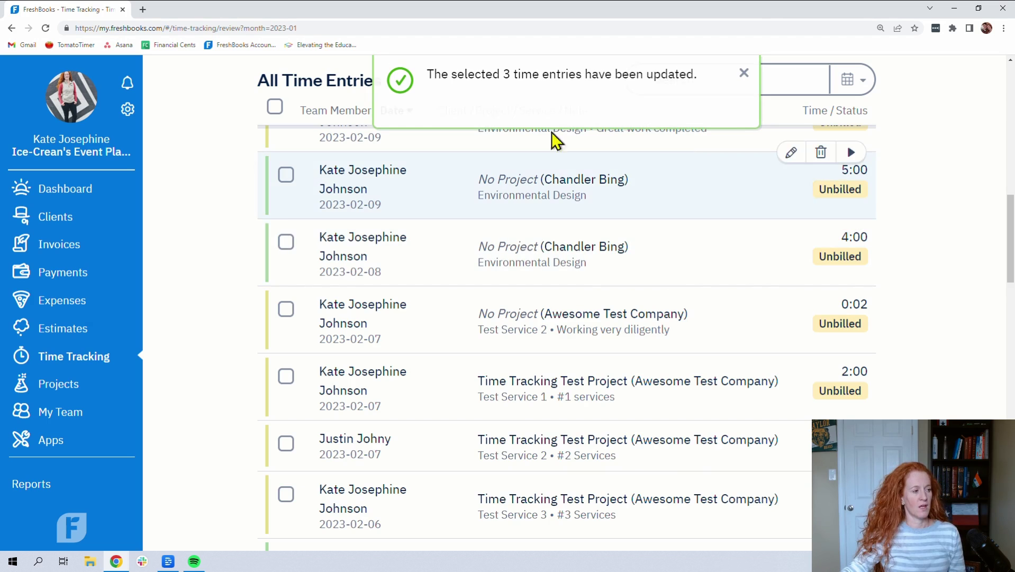
{"action": "scroll", "coordinate": [302, 254], "scroll_direction": "up", "scroll_amount": 2}
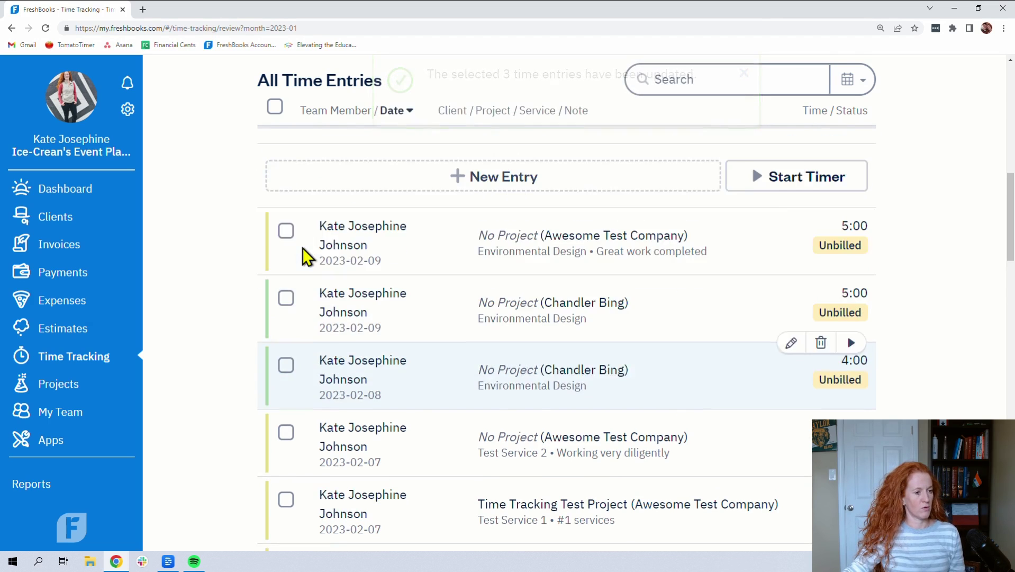
{"action": "scroll", "coordinate": [306, 254], "scroll_direction": "down", "scroll_amount": 1}
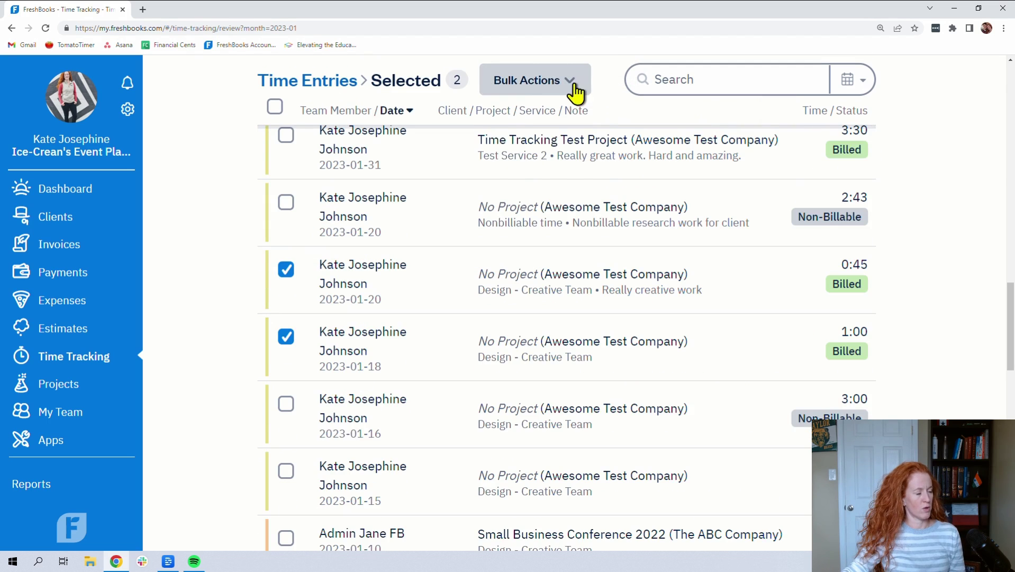
{"action": "left_click", "coordinate": [575, 90]}
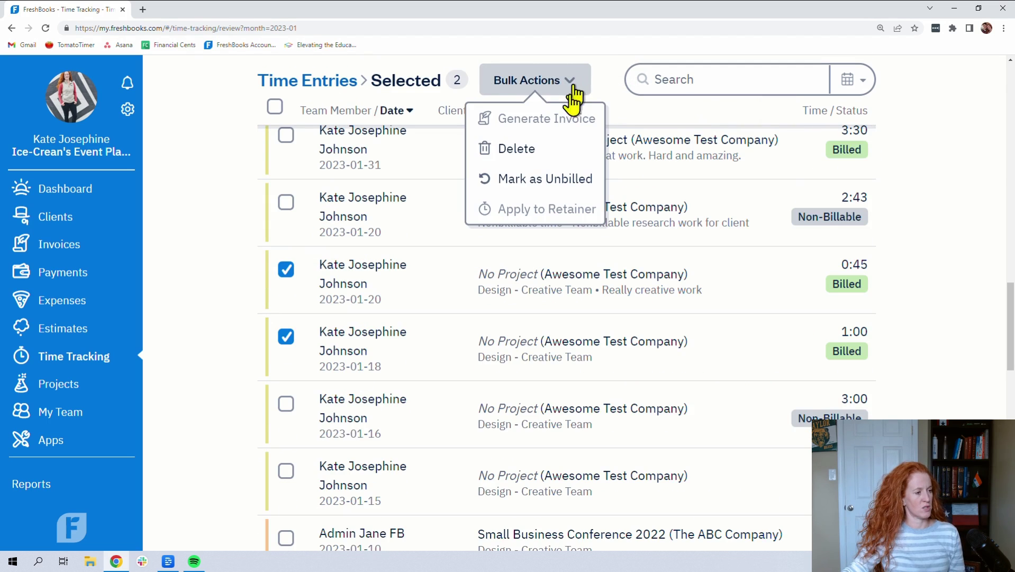
{"action": "left_click", "coordinate": [546, 180]}
{"action": "left_click", "coordinate": [660, 287]}
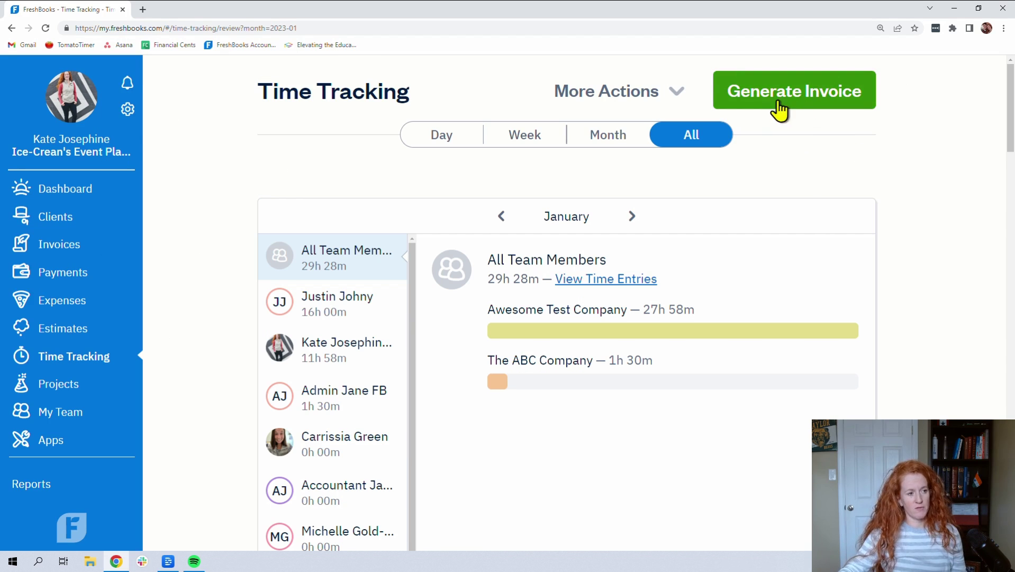
{"action": "left_click", "coordinate": [807, 101]}
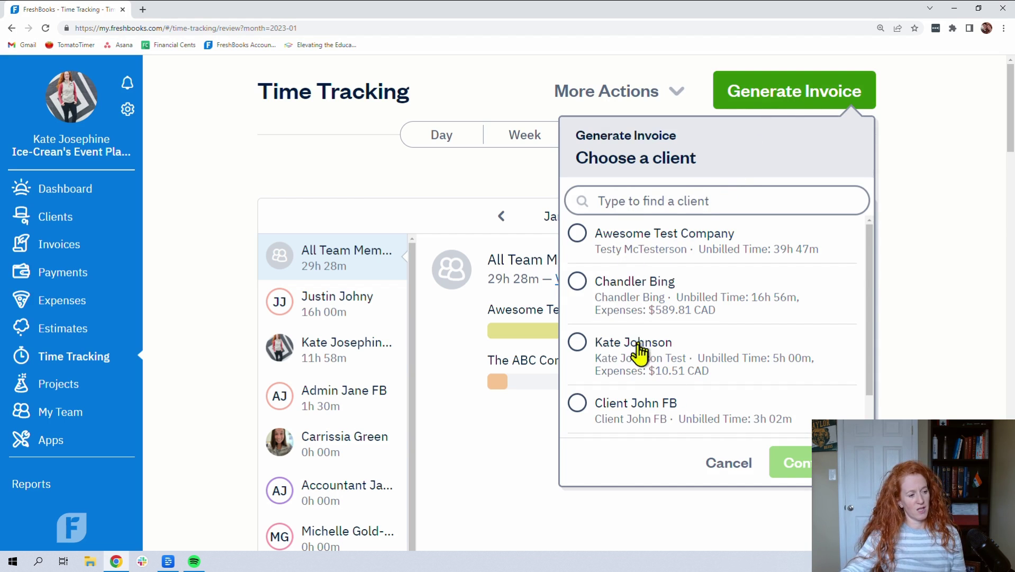
Start an invoice for Awesome Test Company billing only Time Tracking Test Project hours.
{"action": "left_click", "coordinate": [577, 233]}
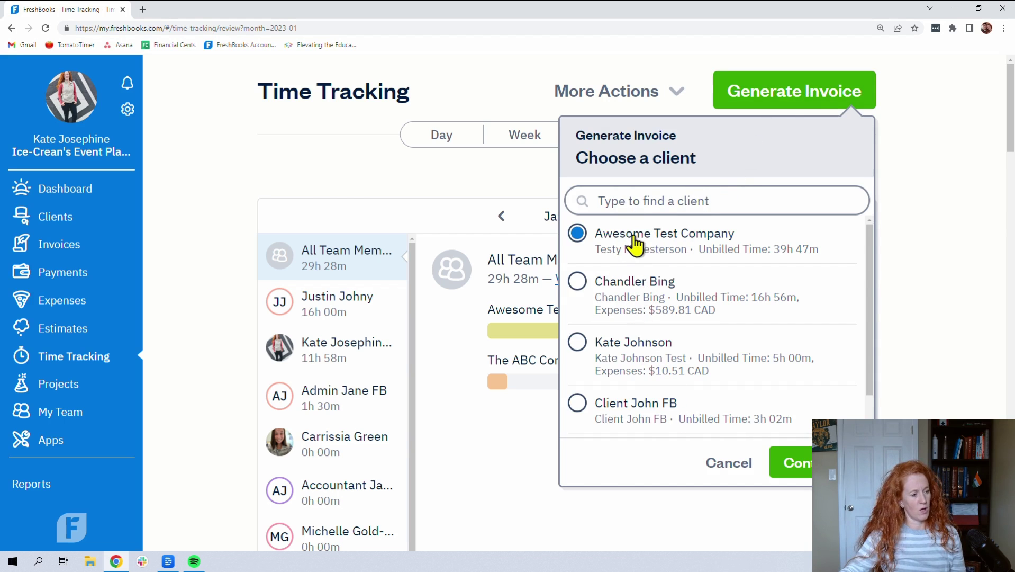
{"action": "left_click", "coordinate": [792, 461]}
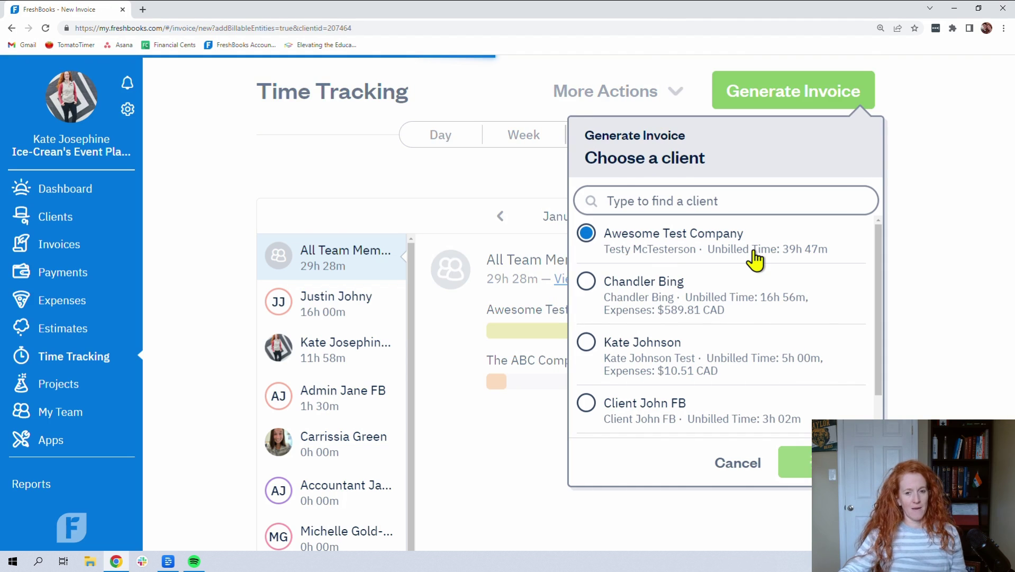
{"action": "scroll", "coordinate": [524, 313], "scroll_direction": "down", "scroll_amount": 2}
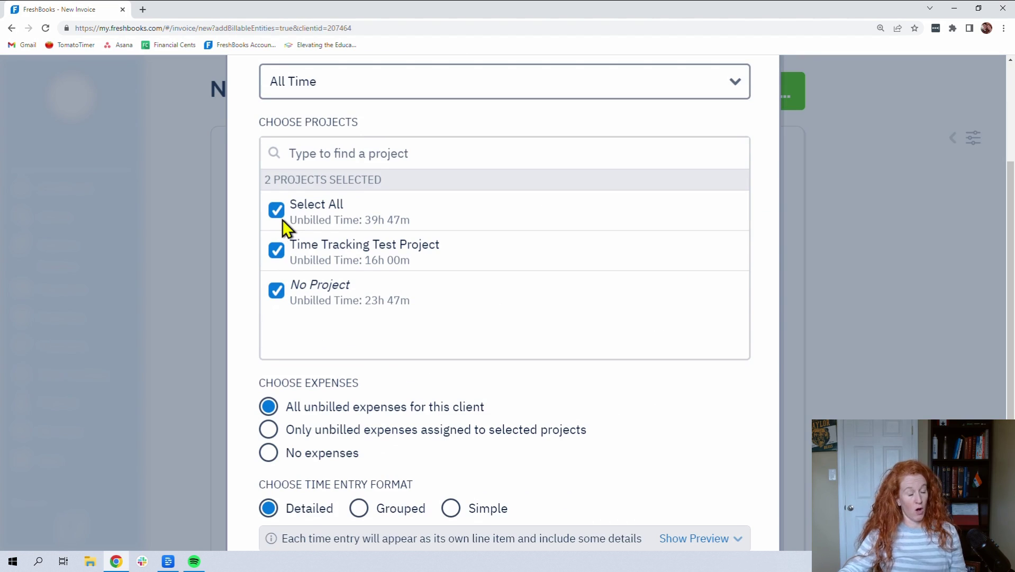
{"action": "left_click", "coordinate": [277, 250]}
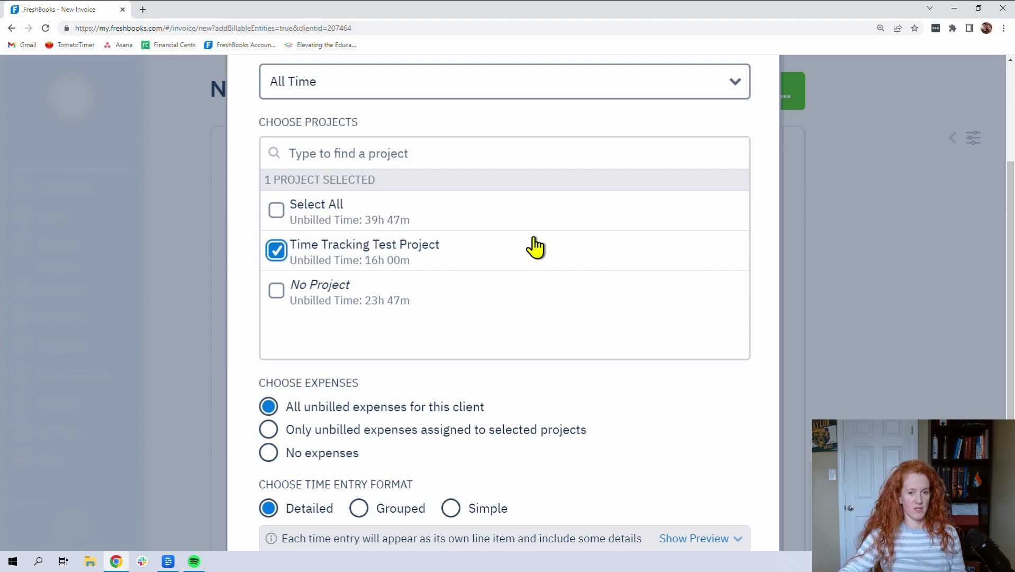
{"action": "scroll", "coordinate": [535, 246], "scroll_direction": "down", "scroll_amount": 2}
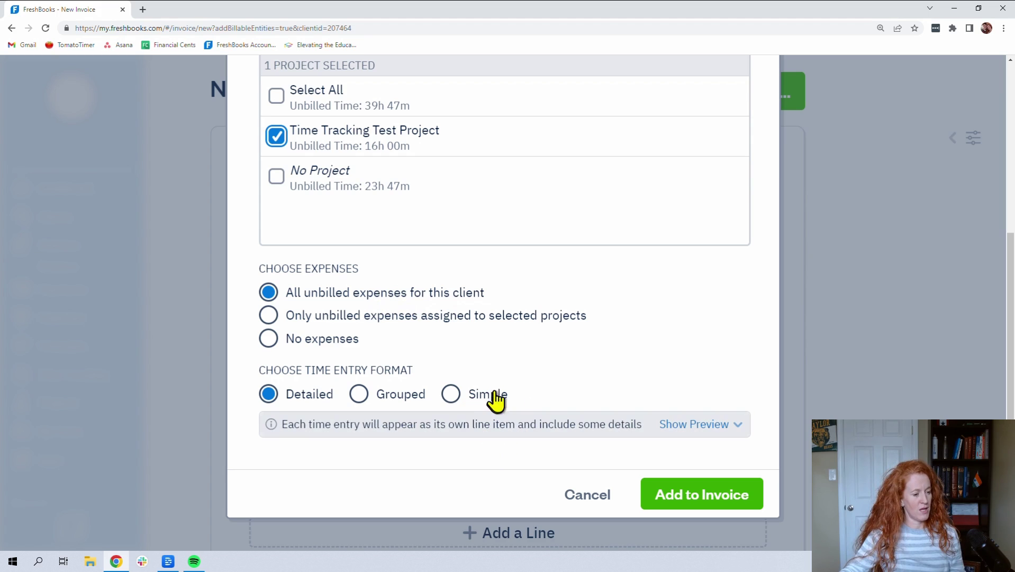
Preview the Group by Service and Single Project line formats, keep Detailed, and add the entries.
{"action": "left_click", "coordinate": [691, 426]}
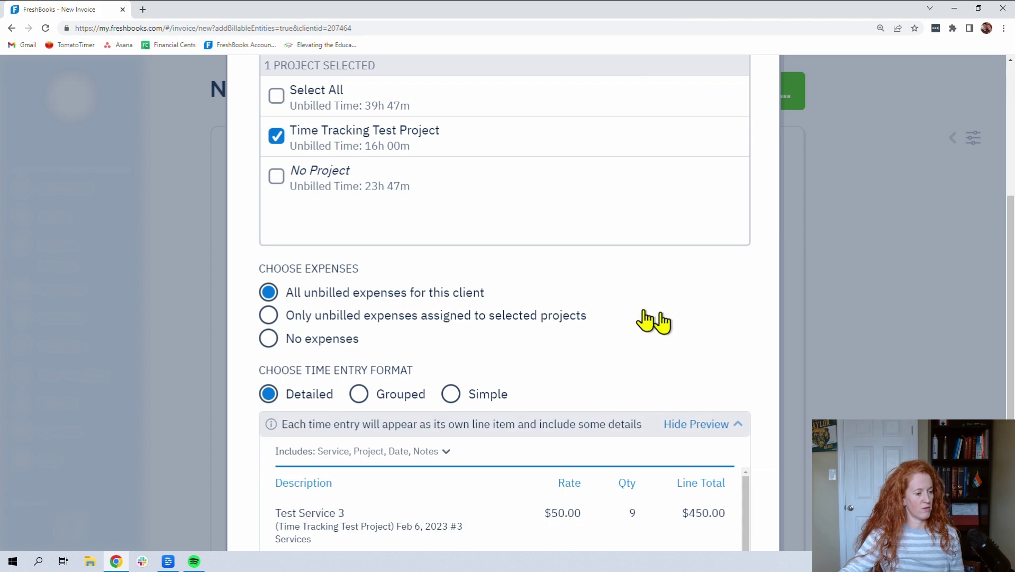
{"action": "scroll", "coordinate": [635, 310], "scroll_direction": "down", "scroll_amount": 2}
{"action": "scroll", "coordinate": [629, 301], "scroll_direction": "down", "scroll_amount": 2}
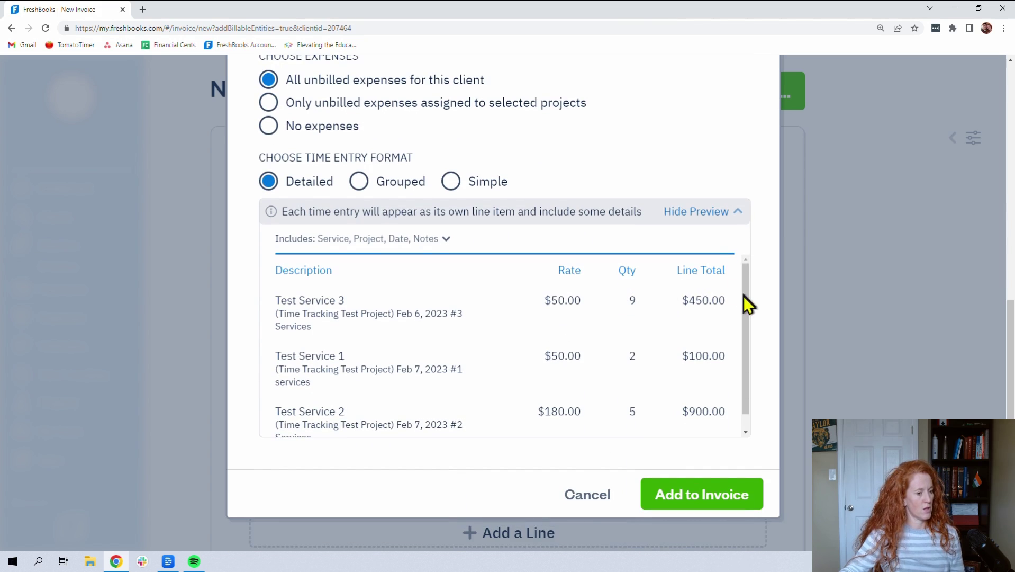
{"action": "left_click_drag", "start_coordinate": [746, 303], "coordinate": [743, 326]}
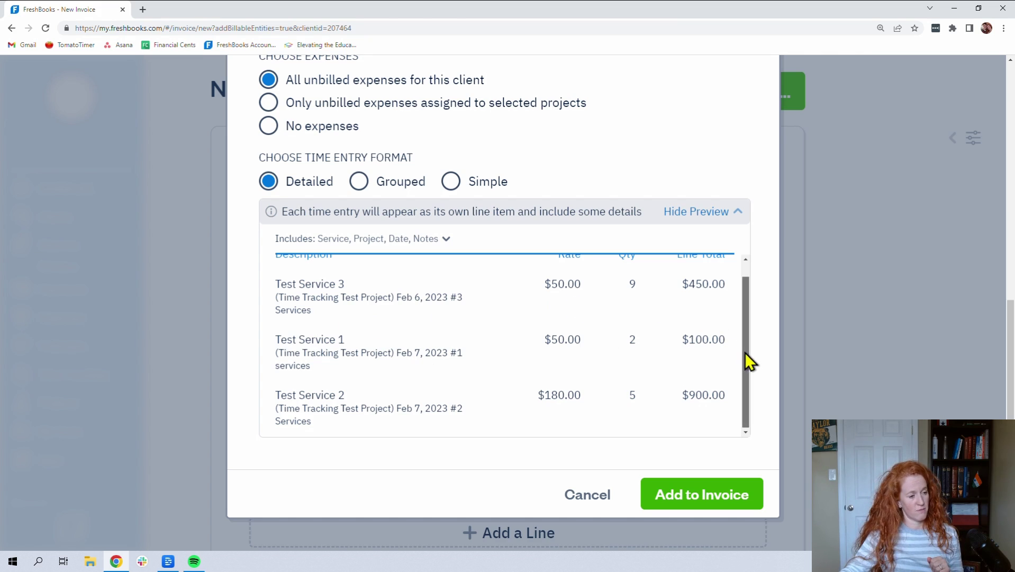
{"action": "left_click_drag", "start_coordinate": [745, 352], "coordinate": [747, 336]}
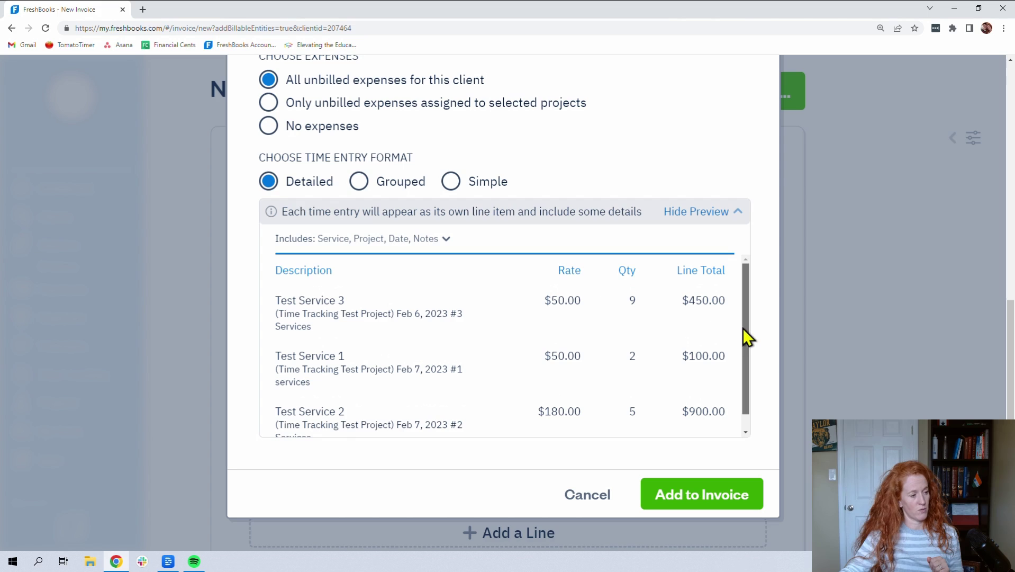
{"action": "left_click", "coordinate": [359, 183]}
{"action": "scroll", "coordinate": [741, 368], "scroll_direction": "down", "scroll_amount": 1}
{"action": "left_click_drag", "start_coordinate": [741, 377], "coordinate": [744, 346]}
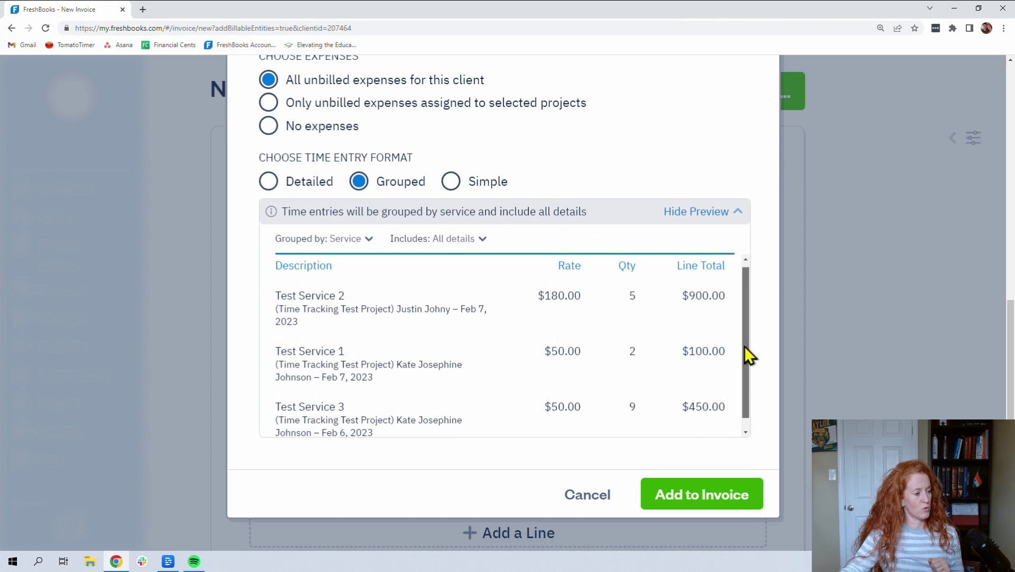
{"action": "scroll", "coordinate": [745, 350], "scroll_direction": "down", "scroll_amount": 1}
{"action": "left_click", "coordinate": [451, 182]}
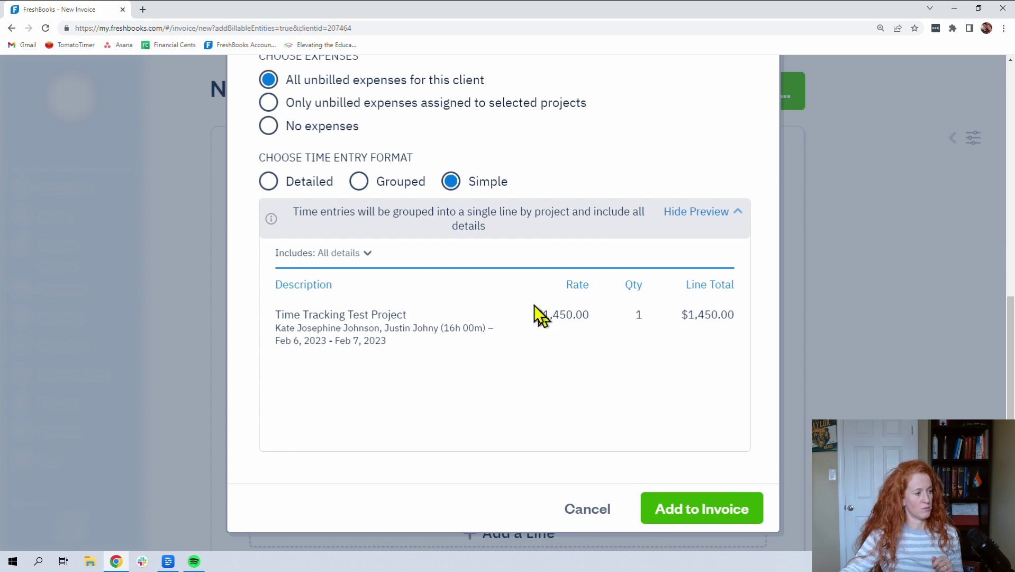
{"action": "key", "text": "Right"}
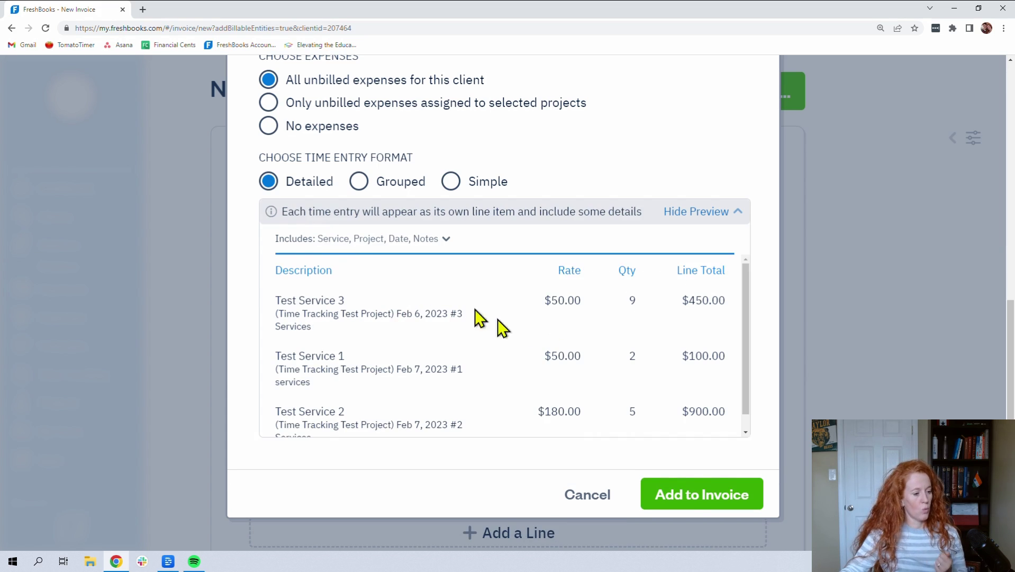
{"action": "left_click", "coordinate": [701, 498]}
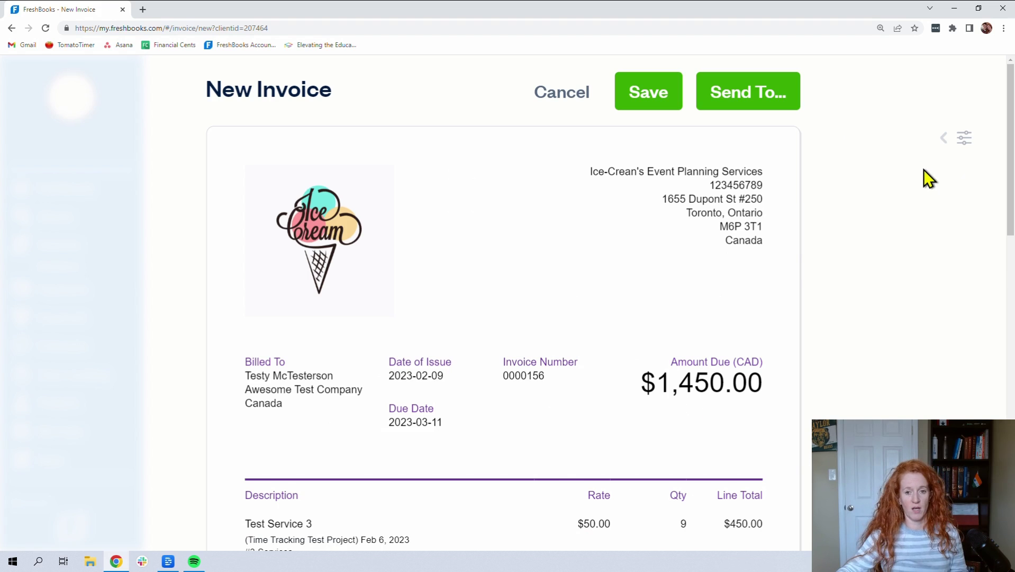
Review invoice 0000156's three time-entry lines totalling $1,450.00.
{"action": "scroll", "coordinate": [580, 250], "scroll_direction": "down", "scroll_amount": 6}
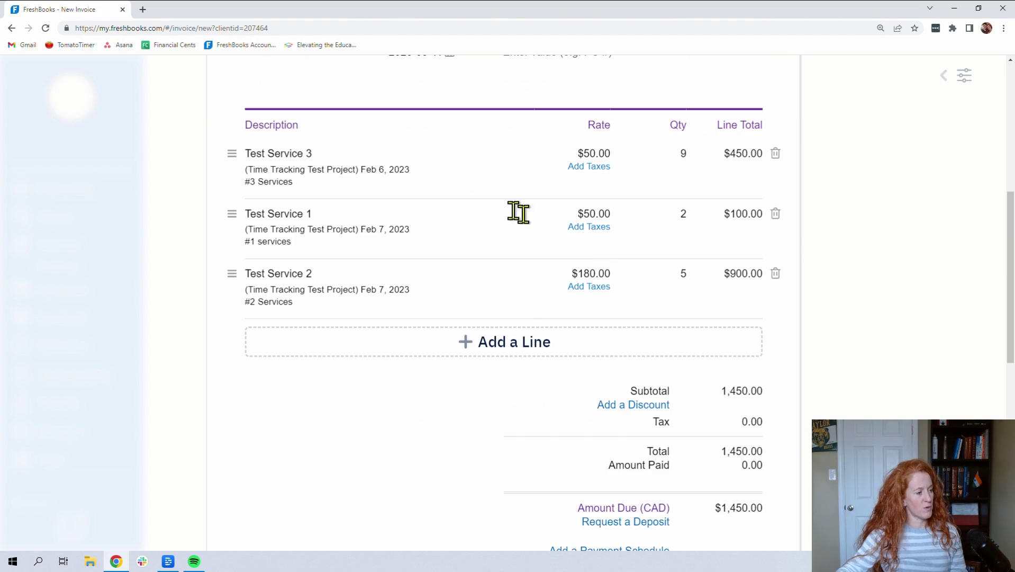
{"action": "scroll", "coordinate": [586, 211], "scroll_direction": "up", "scroll_amount": 6}
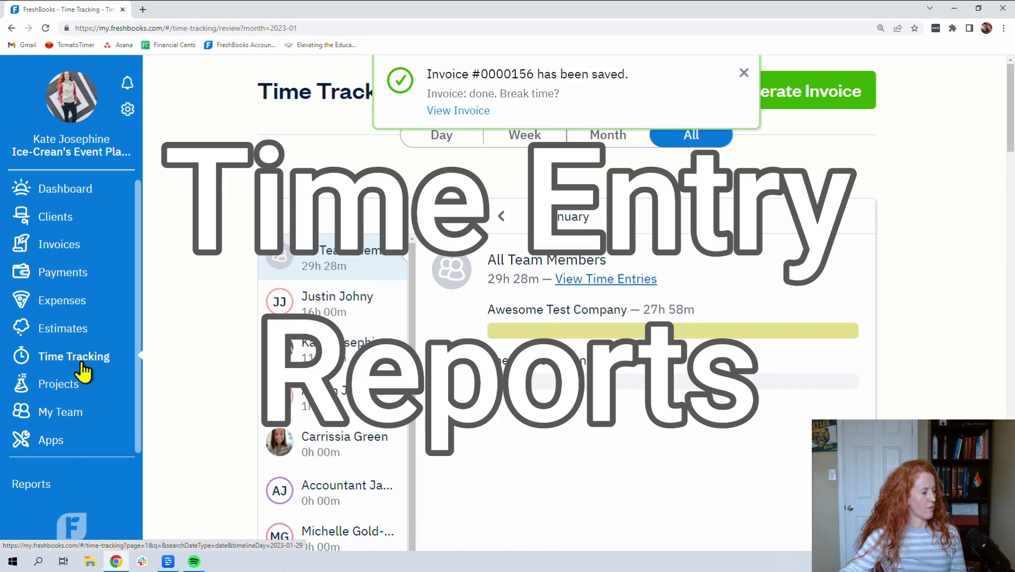
Open the Time Entry Details report from the Reports list under Time Tracking and Project Reports.
{"action": "scroll", "coordinate": [63, 434], "scroll_direction": "down", "scroll_amount": 1}
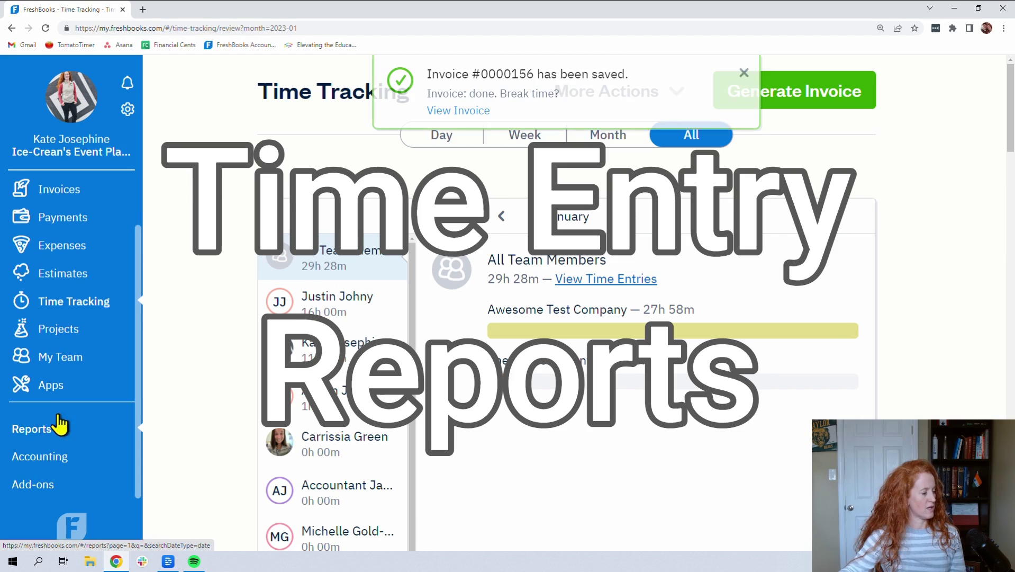
{"action": "left_click", "coordinate": [35, 431]}
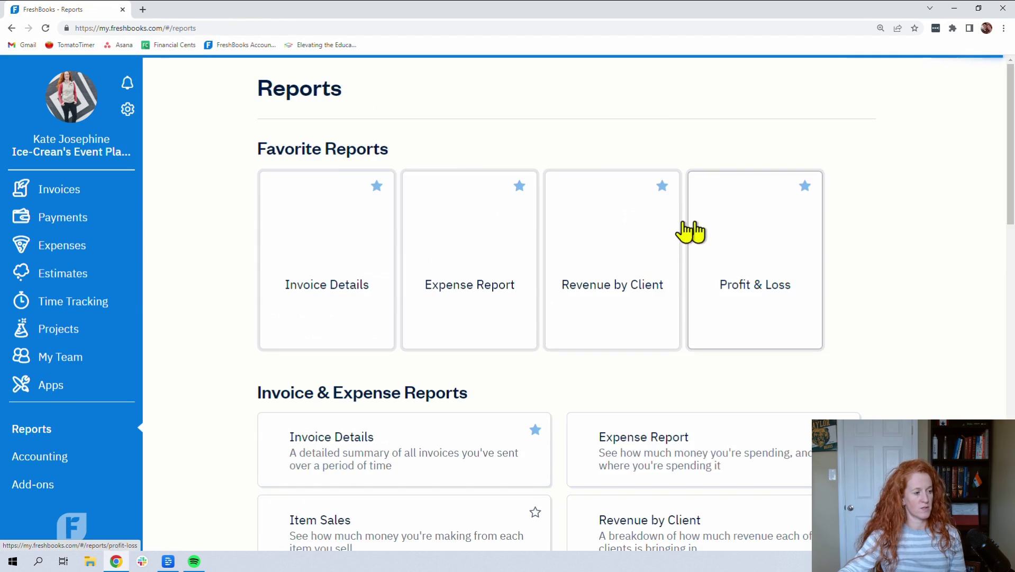
{"action": "scroll", "coordinate": [589, 237], "scroll_direction": "down", "scroll_amount": 6}
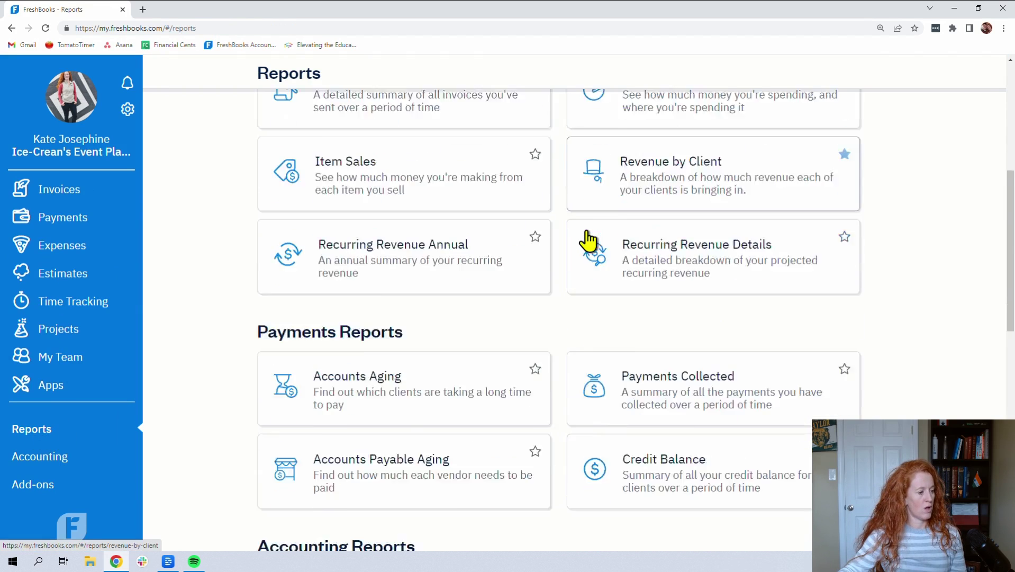
{"action": "scroll", "coordinate": [588, 238], "scroll_direction": "down", "scroll_amount": 12}
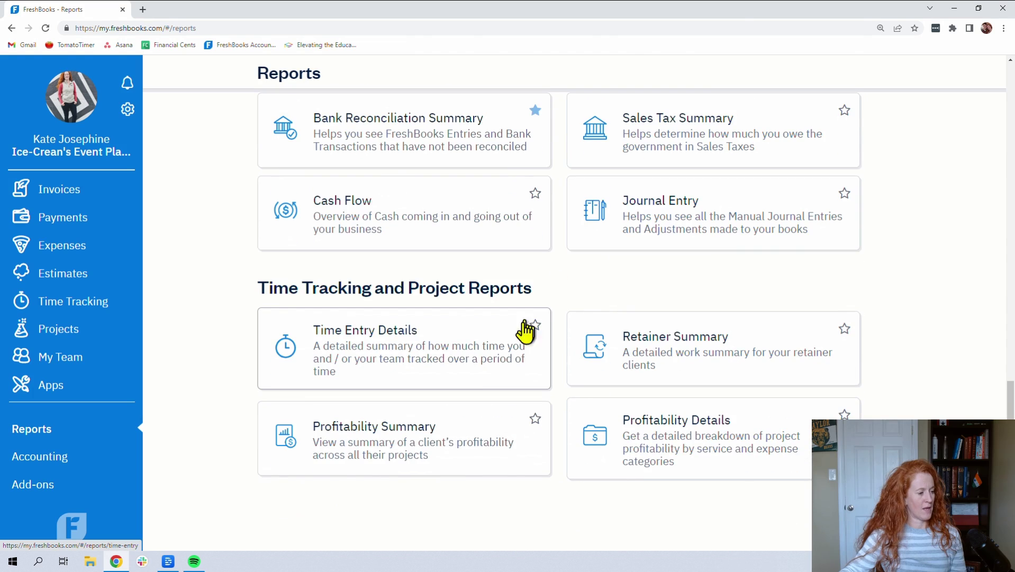
{"action": "left_click", "coordinate": [473, 350]}
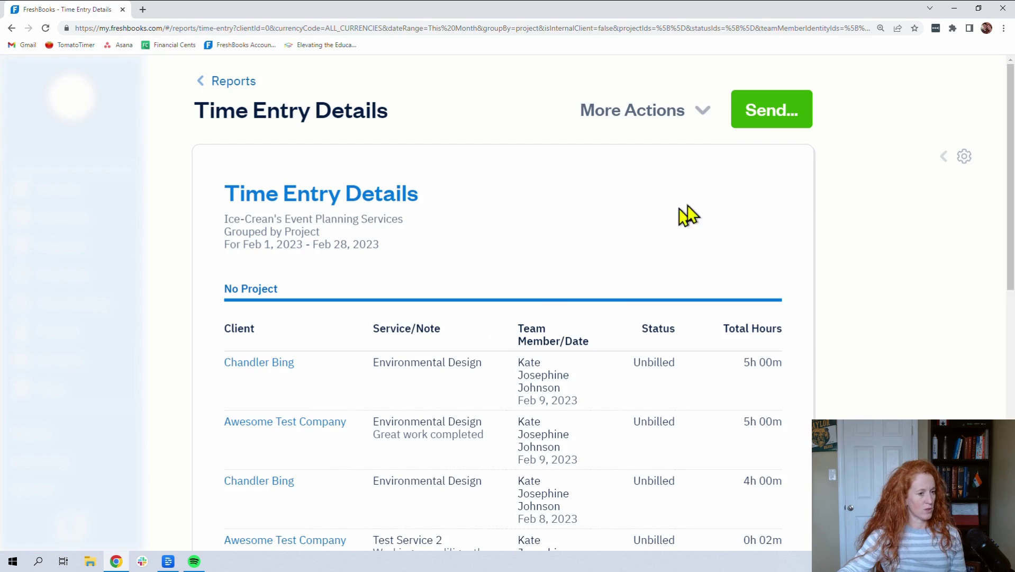
{"action": "left_click", "coordinate": [946, 162]}
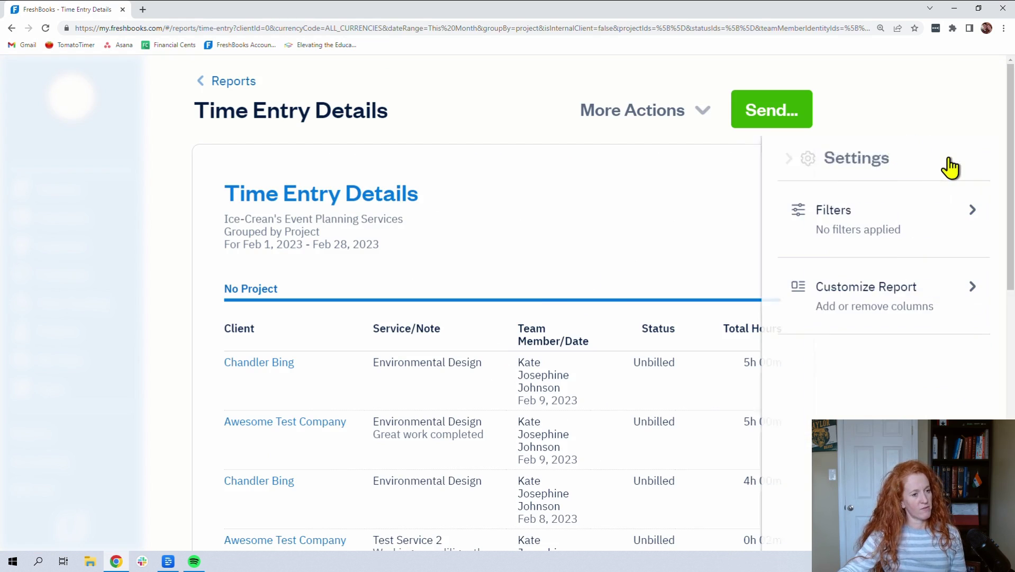
{"action": "left_click", "coordinate": [857, 225]}
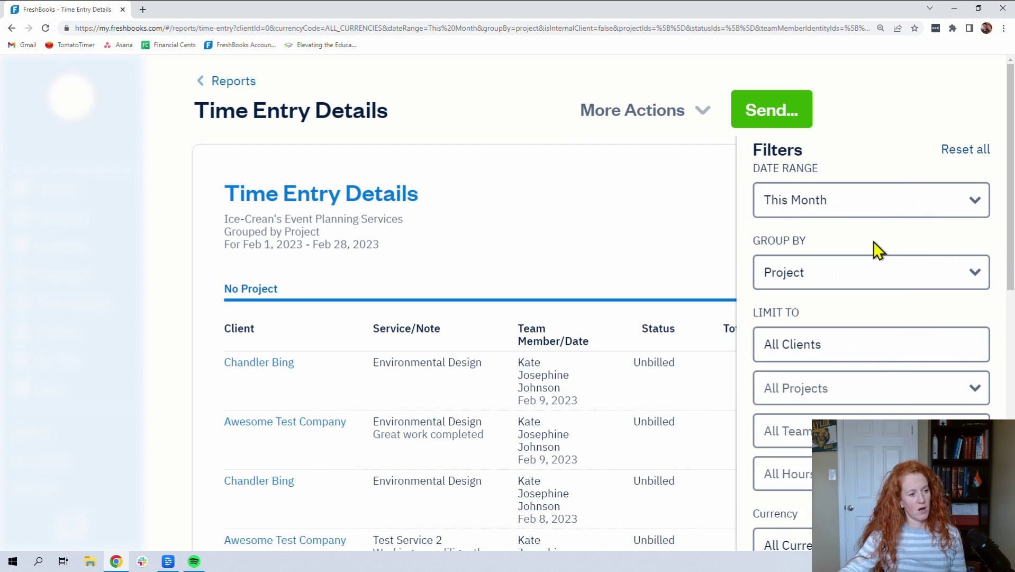
{"action": "scroll", "coordinate": [876, 215], "scroll_direction": "down", "scroll_amount": 2}
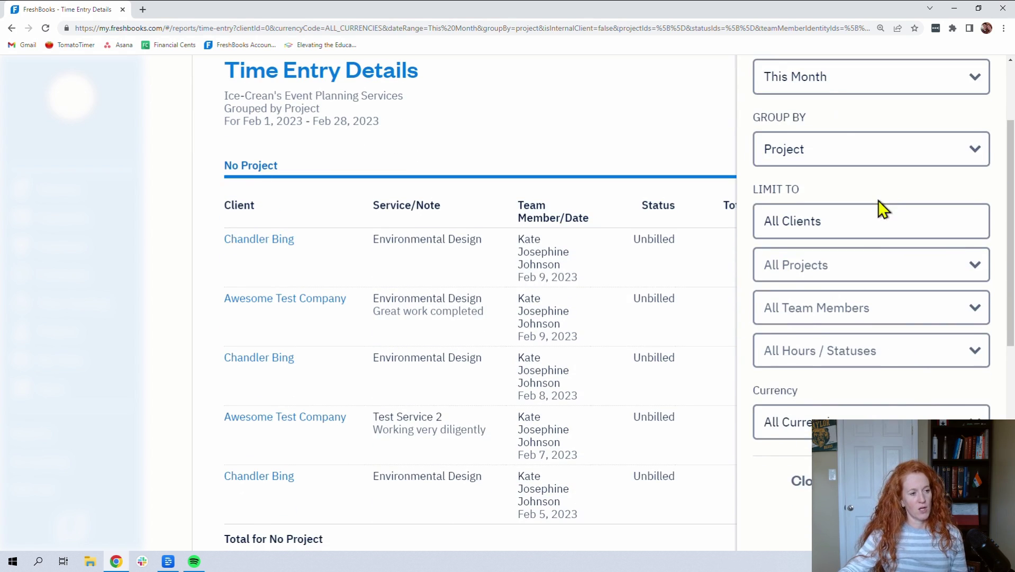
{"action": "scroll", "coordinate": [877, 208], "scroll_direction": "up", "scroll_amount": 2}
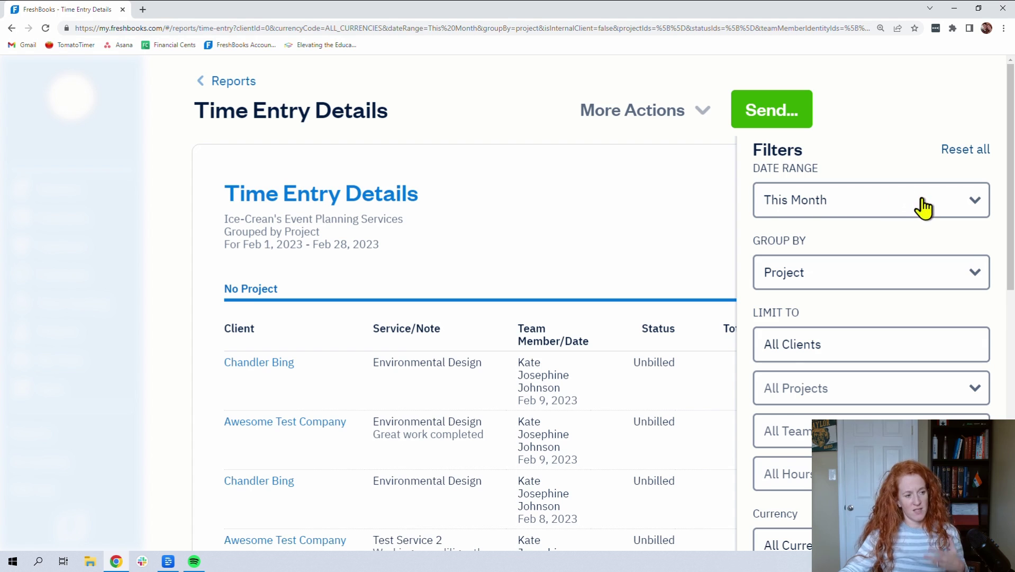
{"action": "left_click", "coordinate": [967, 208]}
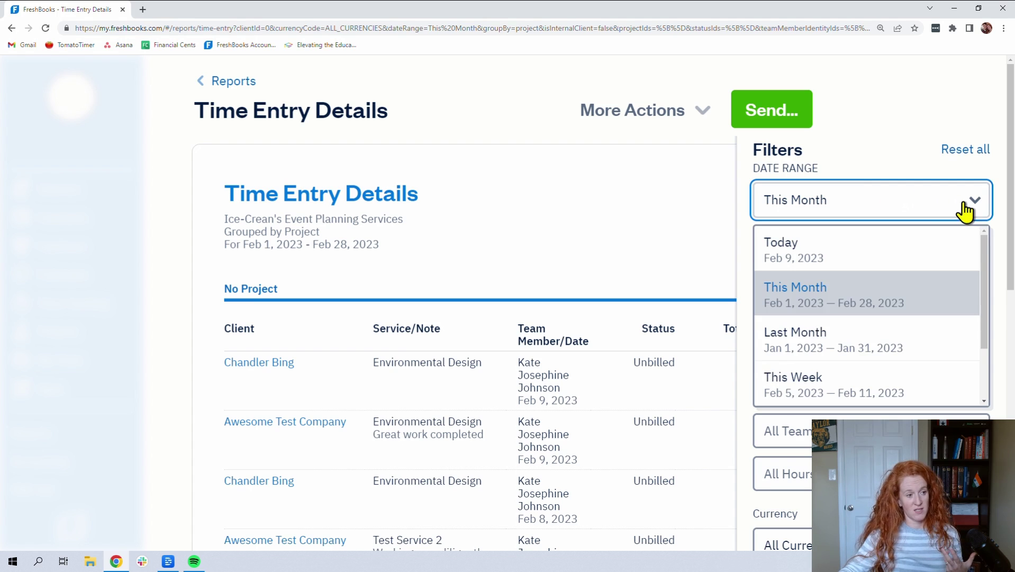
{"action": "scroll", "coordinate": [900, 277], "scroll_direction": "down", "scroll_amount": 2}
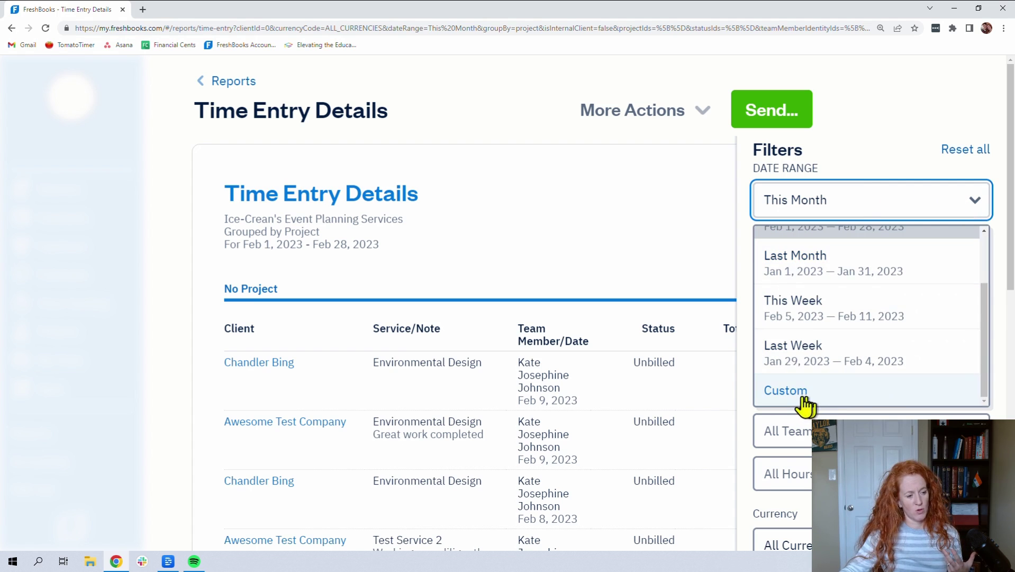
{"action": "scroll", "coordinate": [850, 385], "scroll_direction": "up", "scroll_amount": 3}
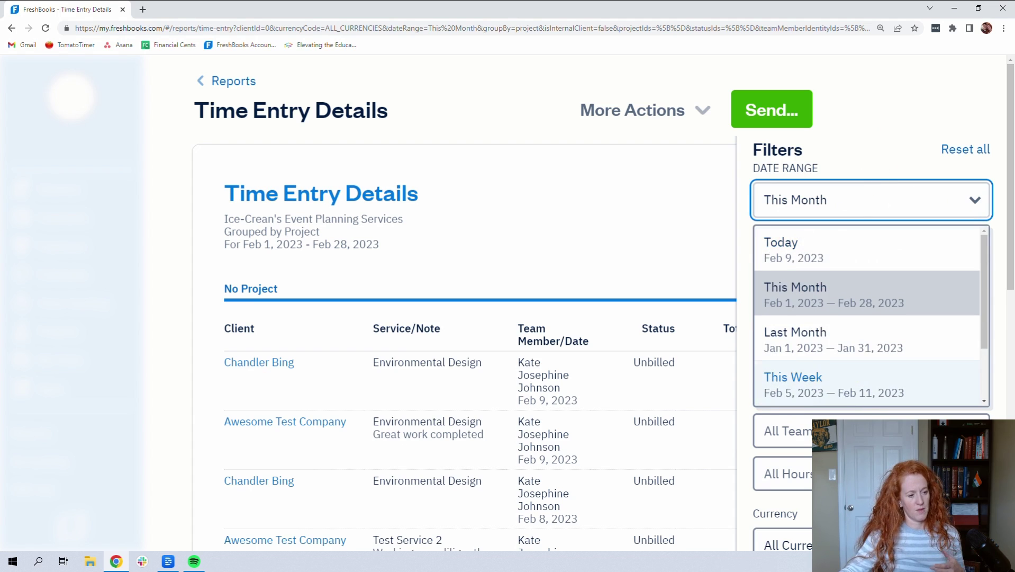
{"action": "left_click", "coordinate": [871, 115]}
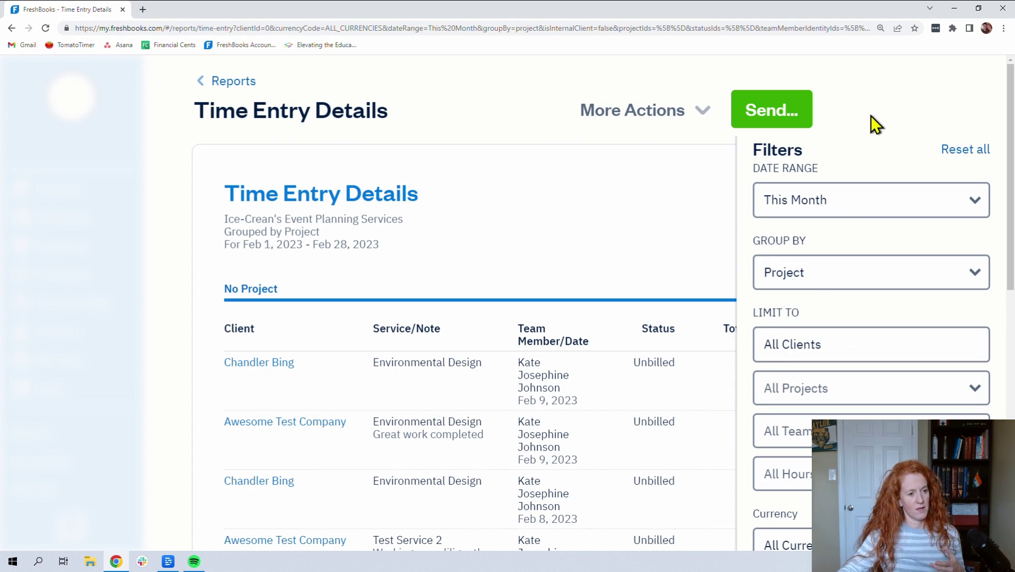
{"action": "left_click", "coordinate": [835, 276]}
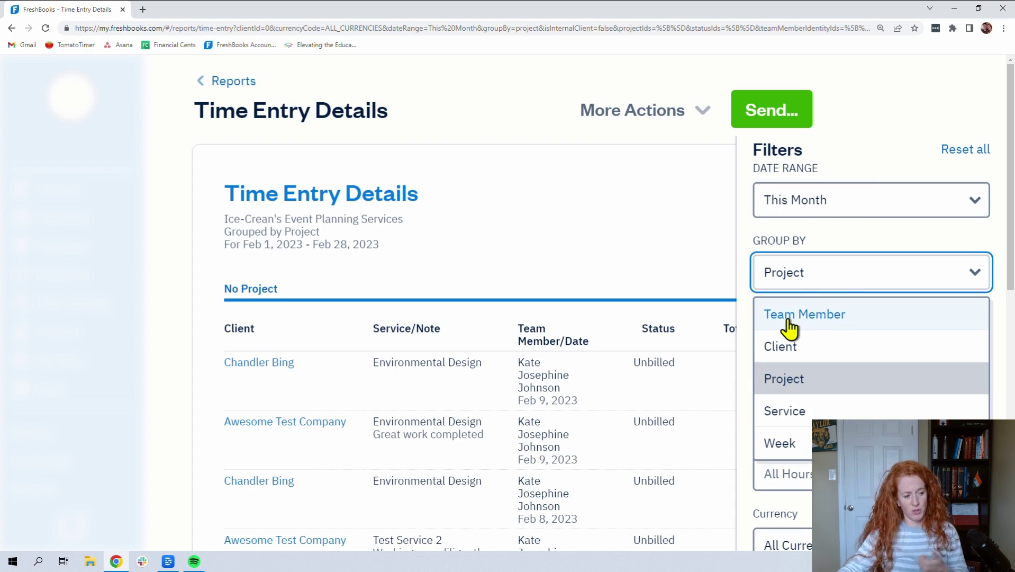
Apply the Awesome Test Company and Time Tracking Test Project filters, then open the report's email form.
{"action": "scroll", "coordinate": [790, 327], "scroll_direction": "down", "scroll_amount": 2}
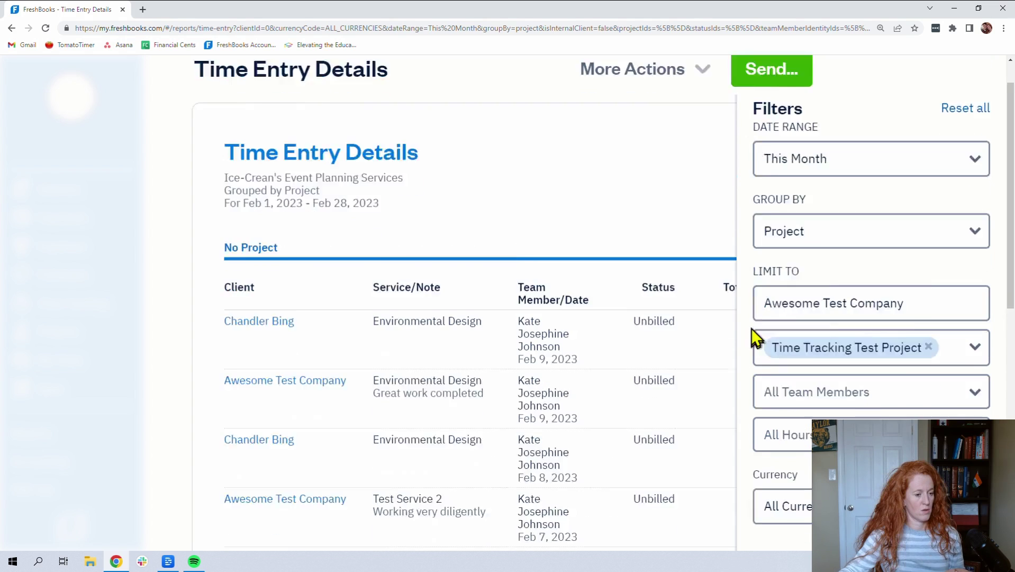
{"action": "scroll", "coordinate": [784, 339], "scroll_direction": "down", "scroll_amount": 5}
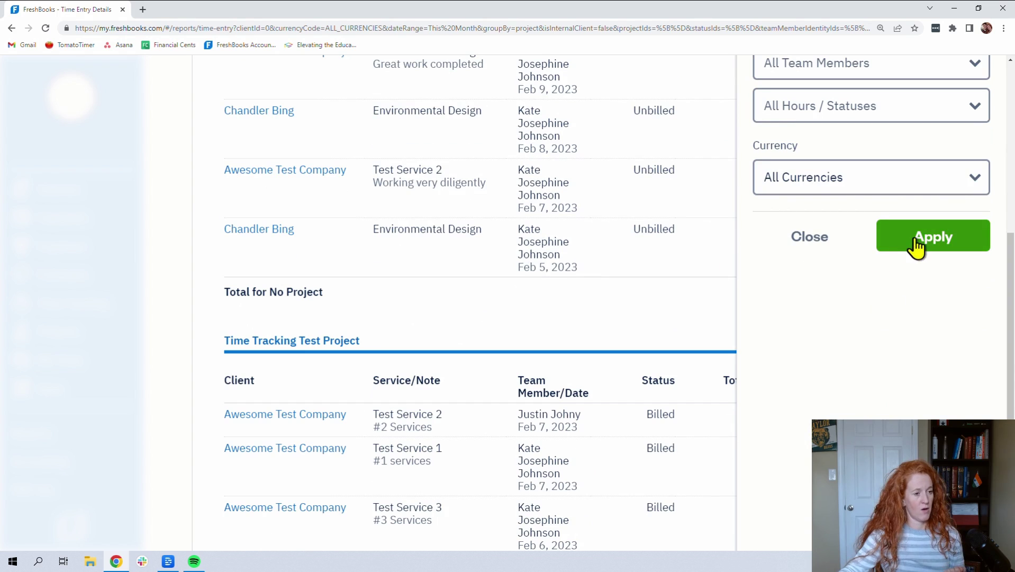
{"action": "scroll", "coordinate": [827, 254], "scroll_direction": "up", "scroll_amount": 2}
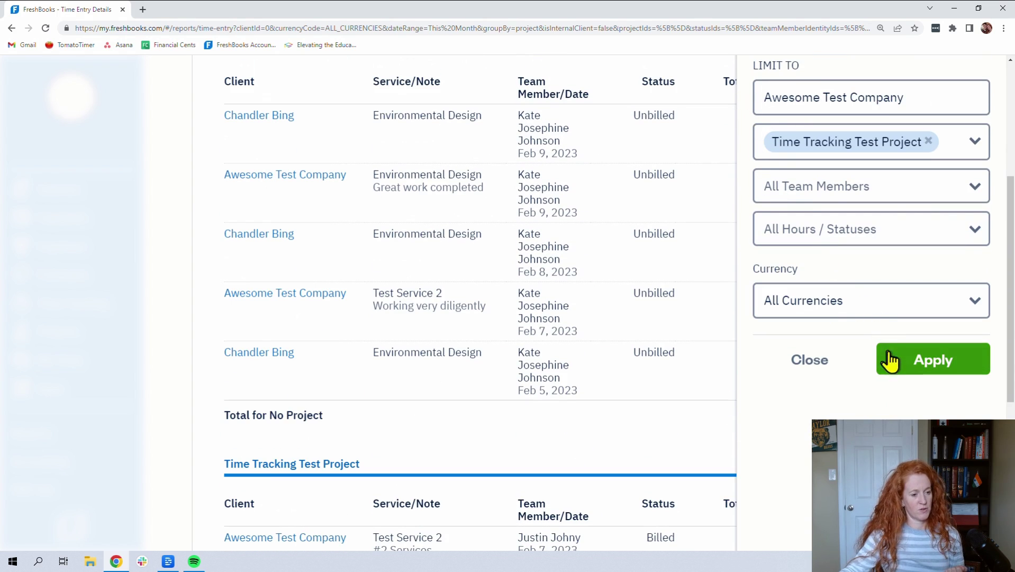
{"action": "left_click", "coordinate": [896, 367]}
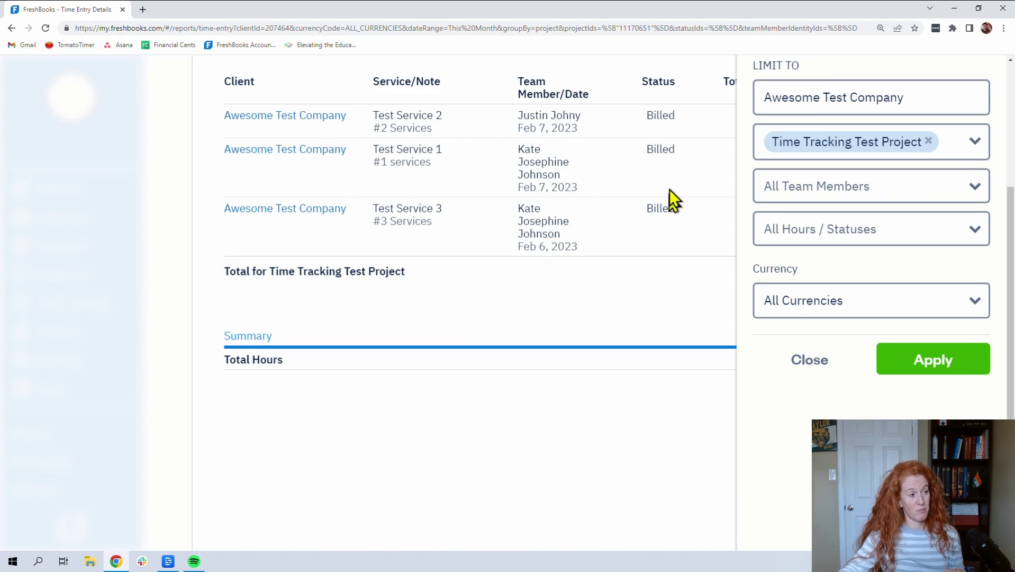
{"action": "scroll", "coordinate": [694, 211], "scroll_direction": "up", "scroll_amount": 2}
{"action": "scroll", "coordinate": [762, 132], "scroll_direction": "up", "scroll_amount": 2}
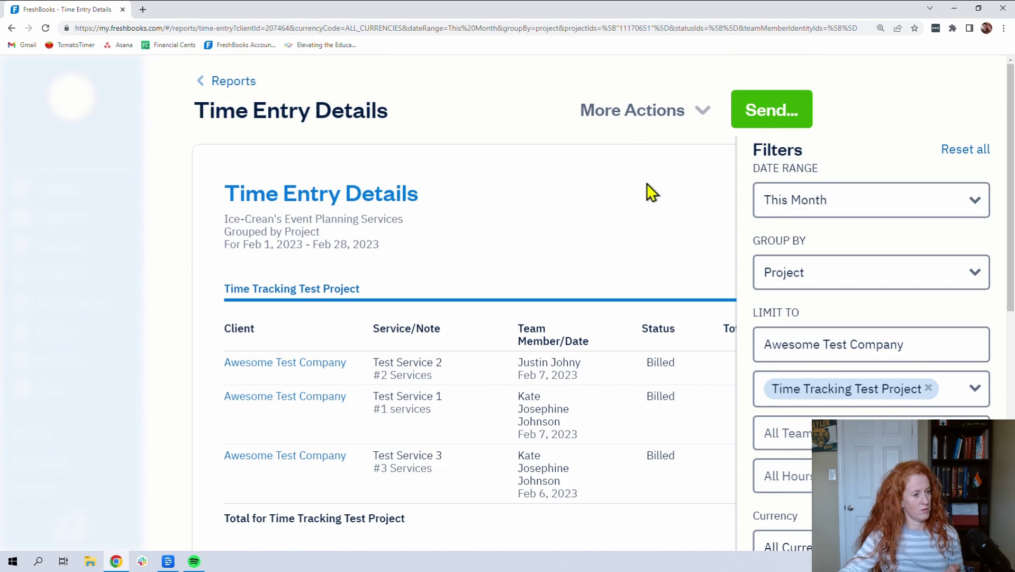
{"action": "left_click", "coordinate": [799, 112]}
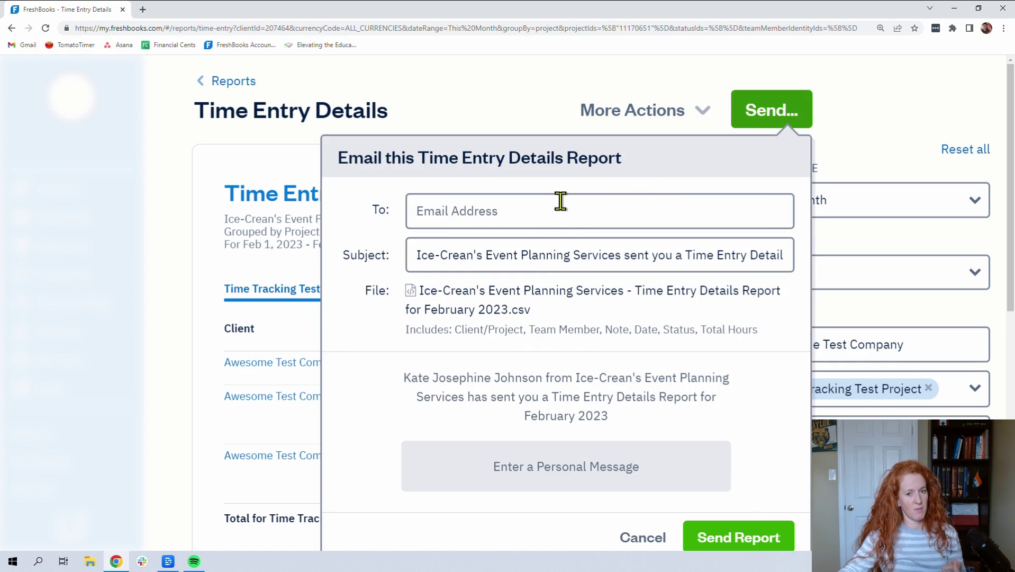
Dismiss the report's email form without entering a recipient or sending it.
{"action": "left_click", "coordinate": [562, 204]}
{"action": "left_click", "coordinate": [902, 119]}
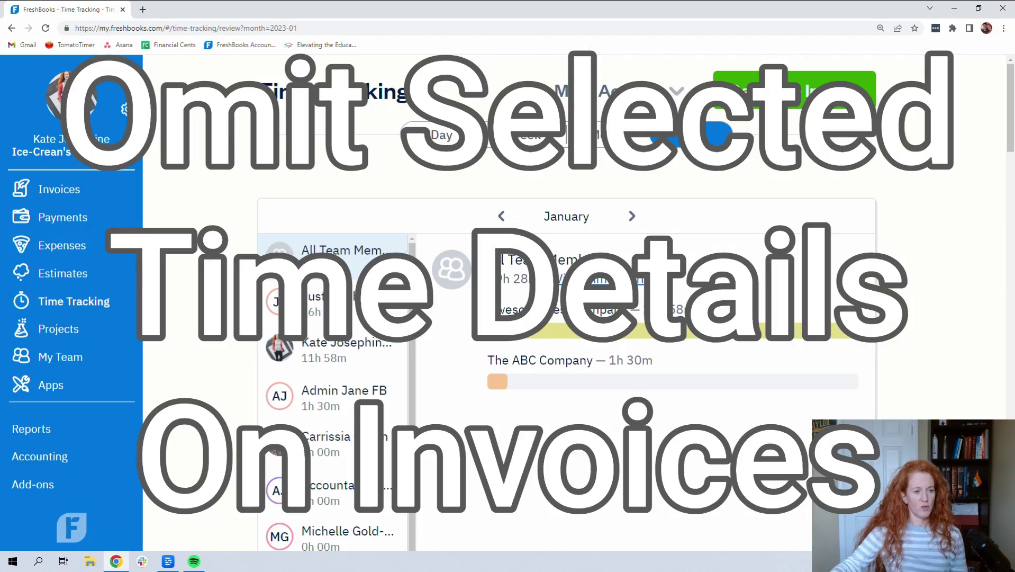
Start a new invoice from tracked time for the individual client.
{"action": "left_click", "coordinate": [794, 91]}
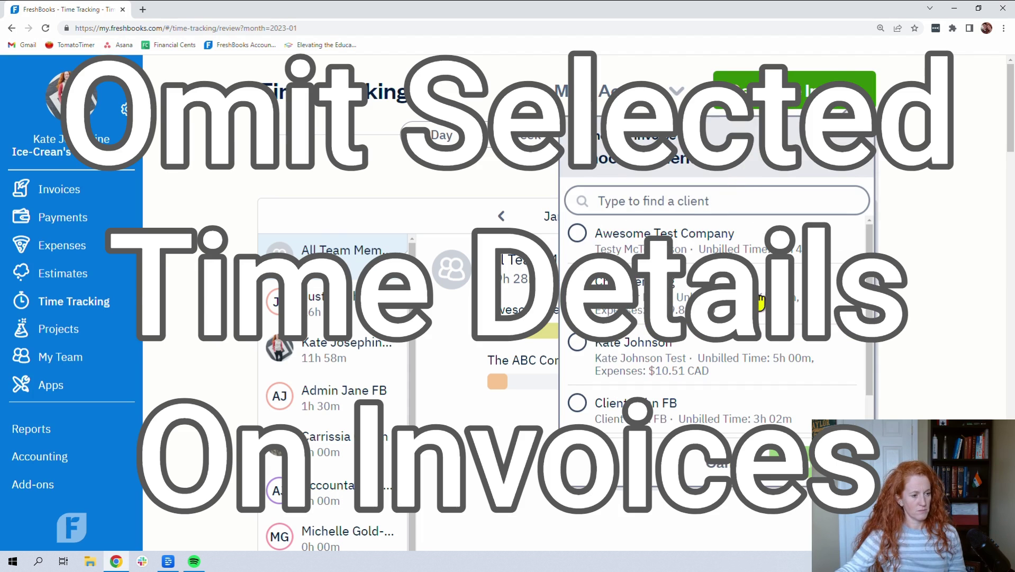
{"action": "left_click", "coordinate": [720, 298]}
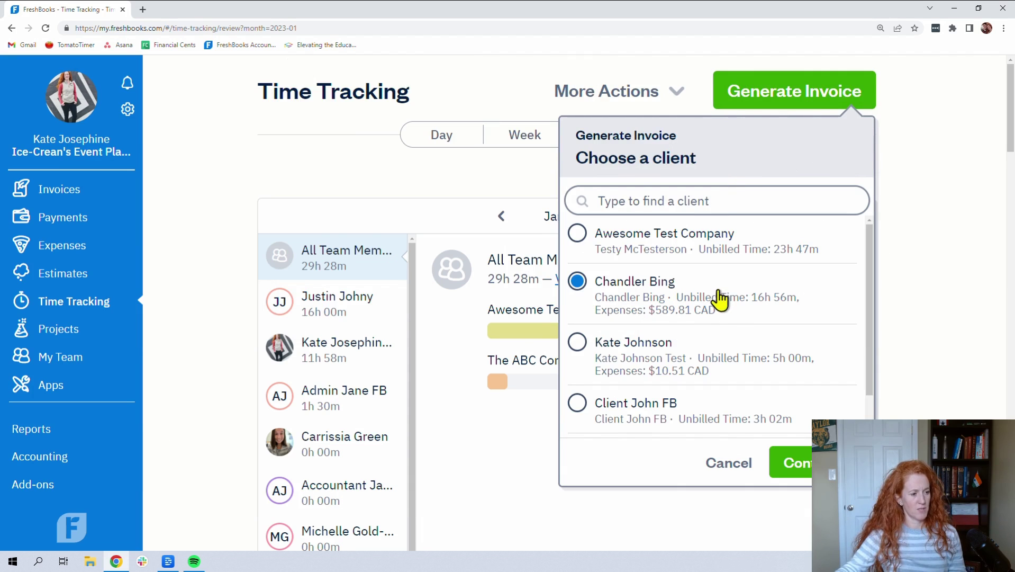
{"action": "left_click", "coordinate": [802, 474]}
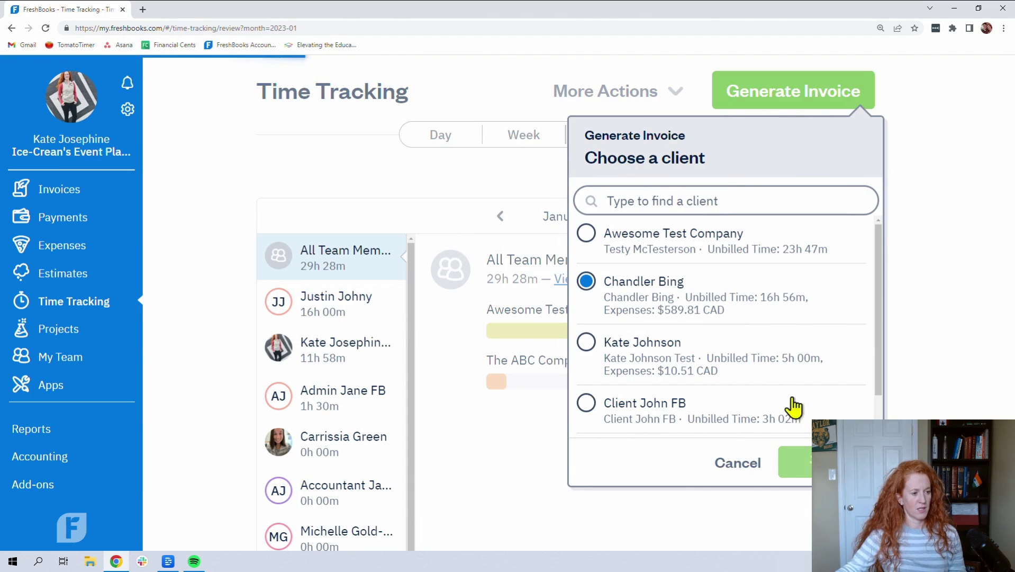
{"action": "scroll", "coordinate": [512, 234], "scroll_direction": "down", "scroll_amount": 2}
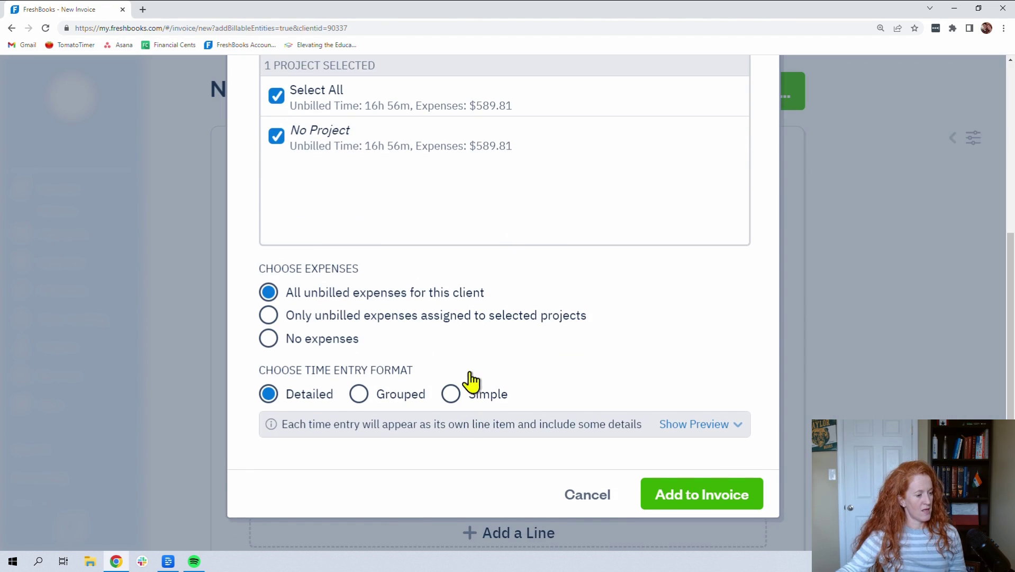
Preview the detailed time-entry lines and show which details each line includes.
{"action": "left_click", "coordinate": [671, 426]}
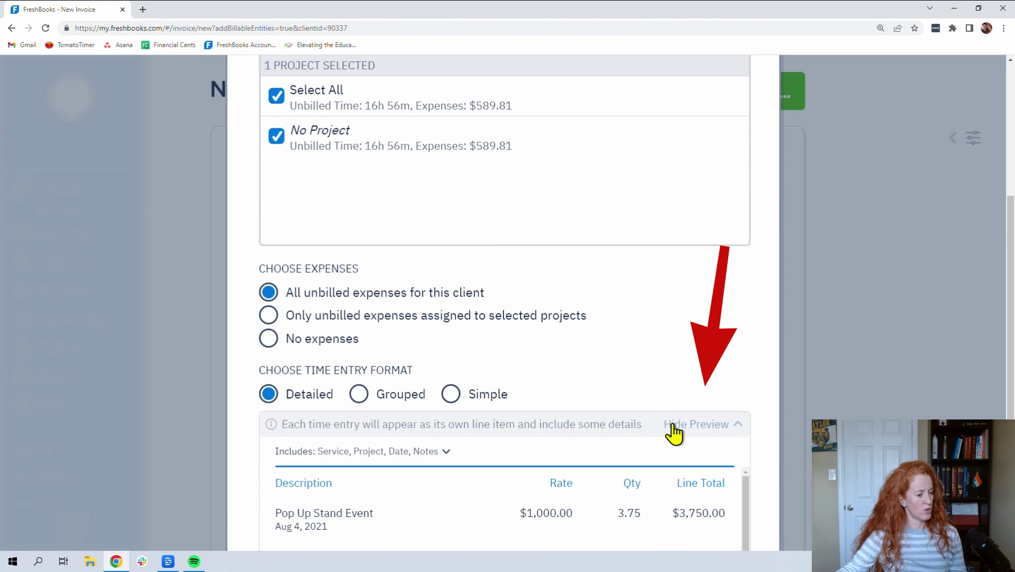
{"action": "scroll", "coordinate": [574, 309], "scroll_direction": "down", "scroll_amount": 1}
{"action": "scroll", "coordinate": [574, 309], "scroll_direction": "down", "scroll_amount": 3}
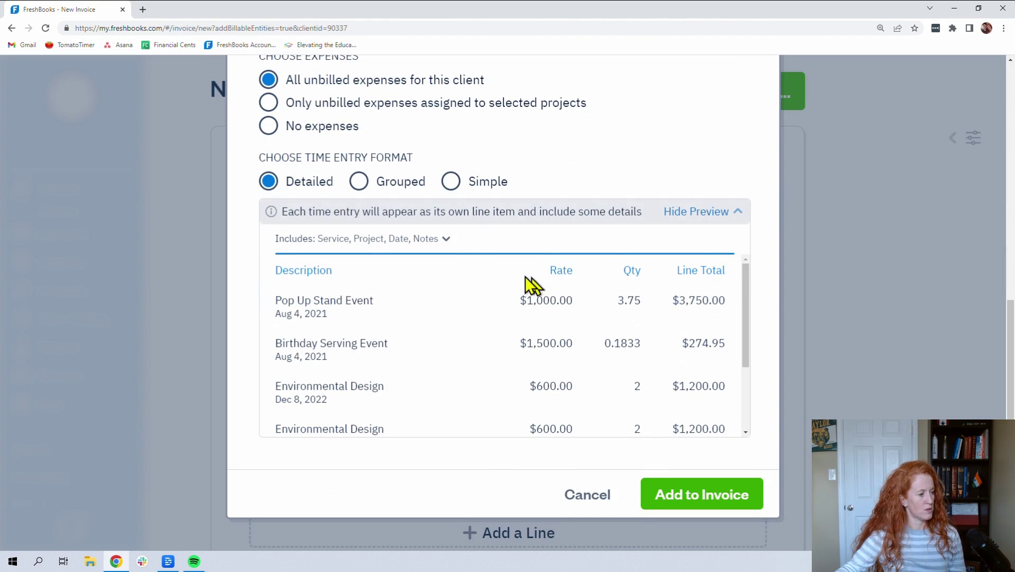
{"action": "left_click", "coordinate": [448, 241]}
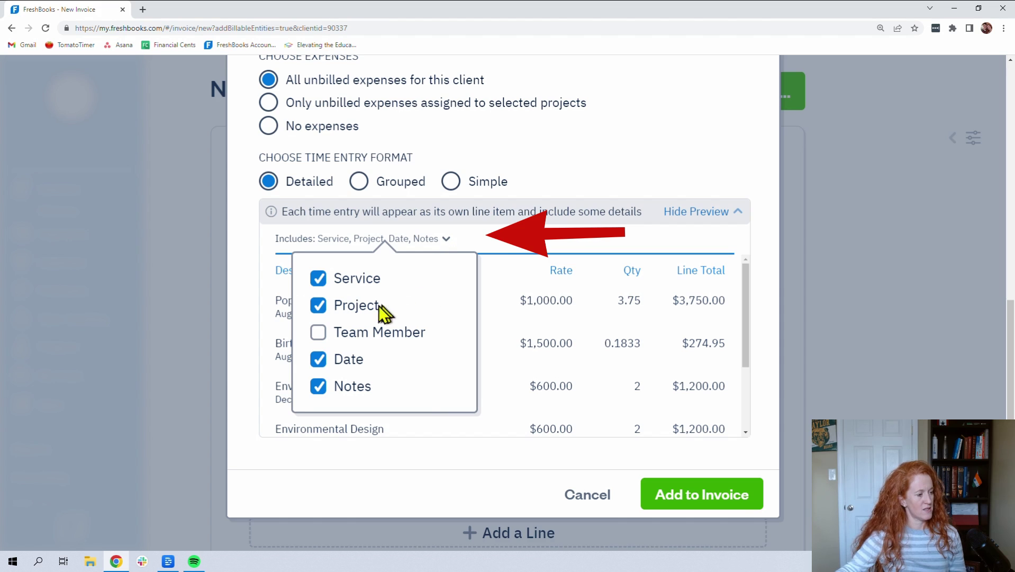
Set the line Includes to Service and Project only, dropping Team Member, Date and Notes.
{"action": "left_click", "coordinate": [319, 332]}
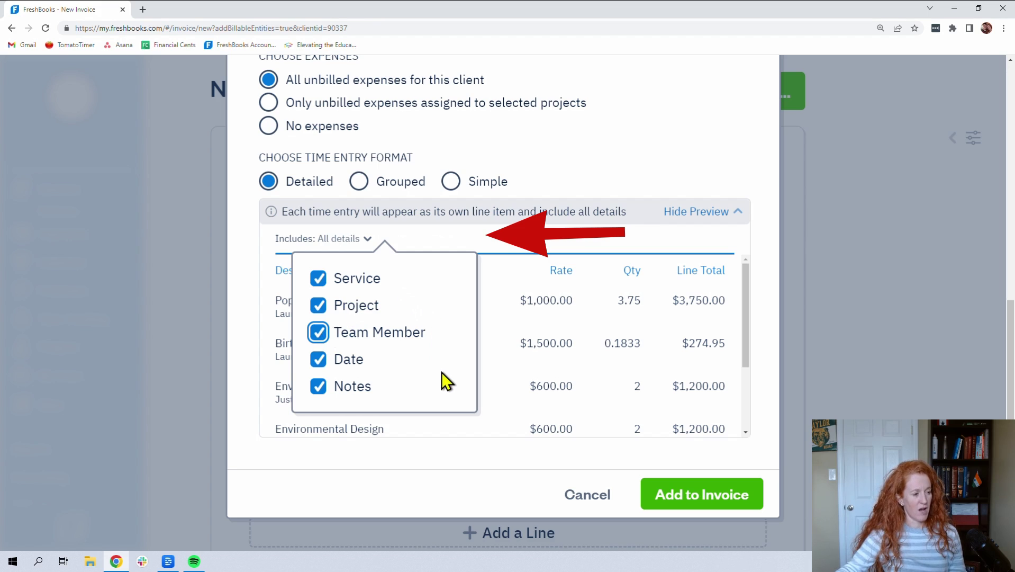
{"action": "key", "text": "ctrl+plus"}
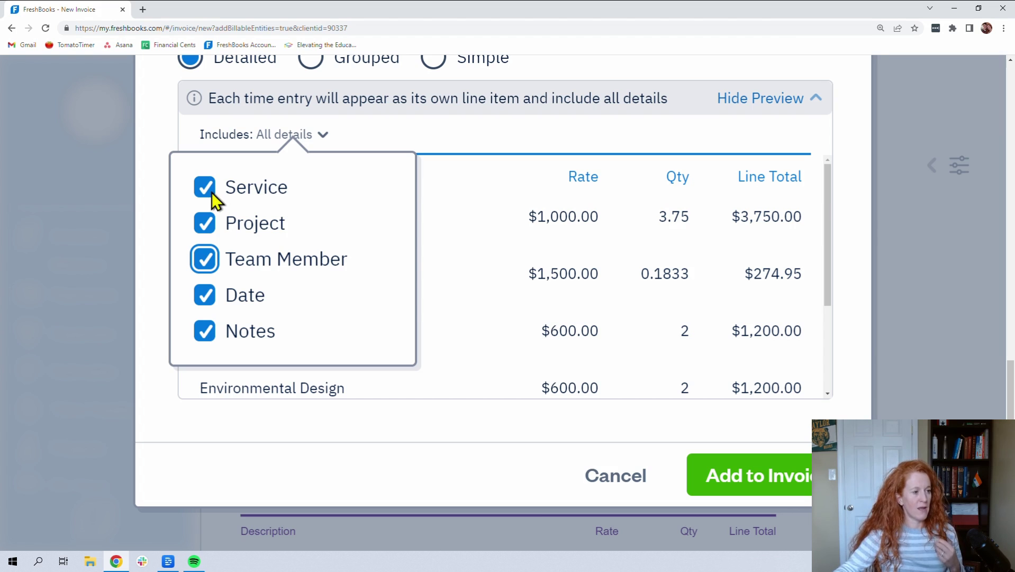
{"action": "left_click", "coordinate": [204, 333]}
{"action": "left_click", "coordinate": [207, 258]}
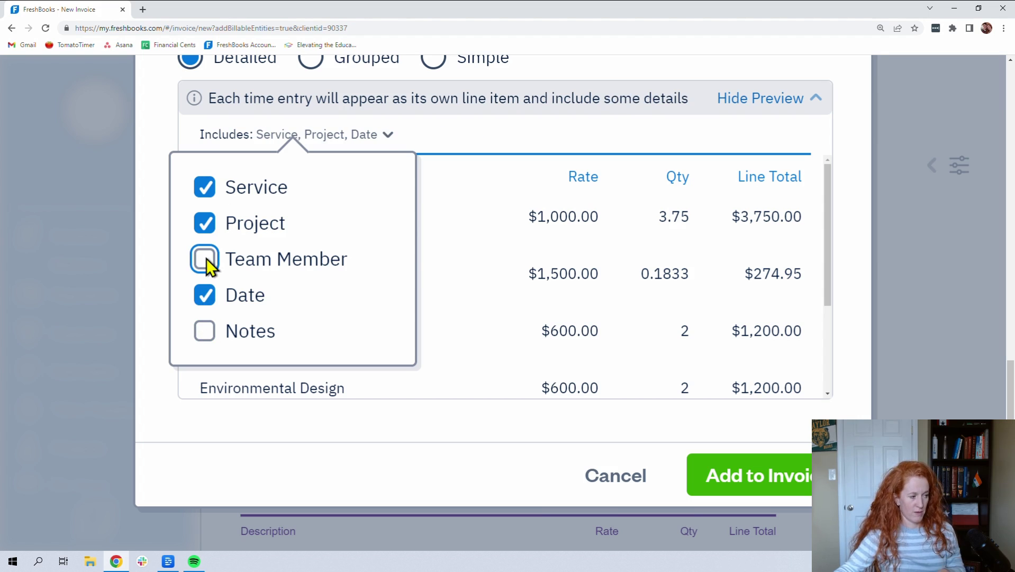
{"action": "left_click", "coordinate": [200, 296]}
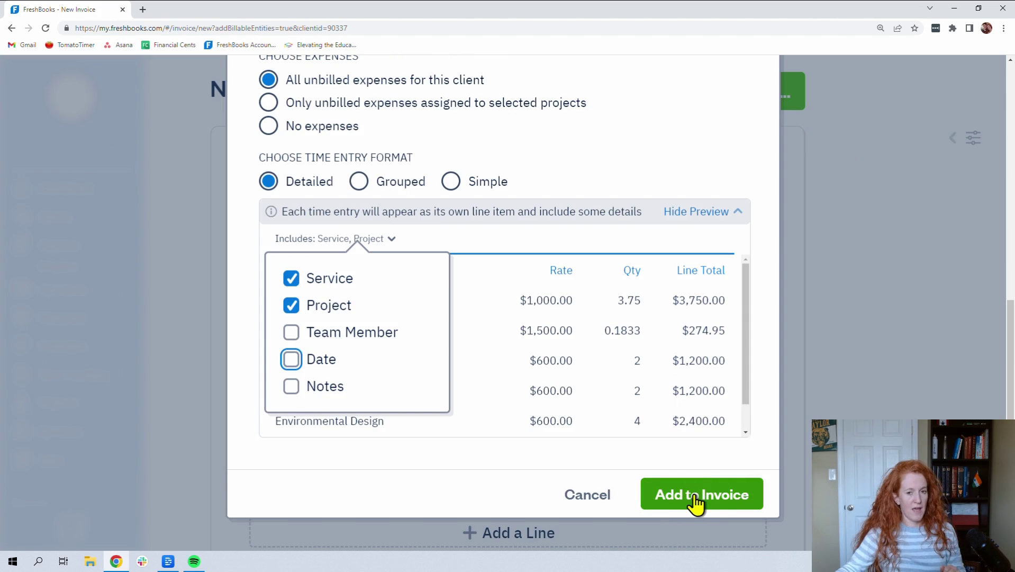
Add the time entries, review the $12,414.76 invoice lines, and start cancelling the invoice.
{"action": "left_click", "coordinate": [695, 497]}
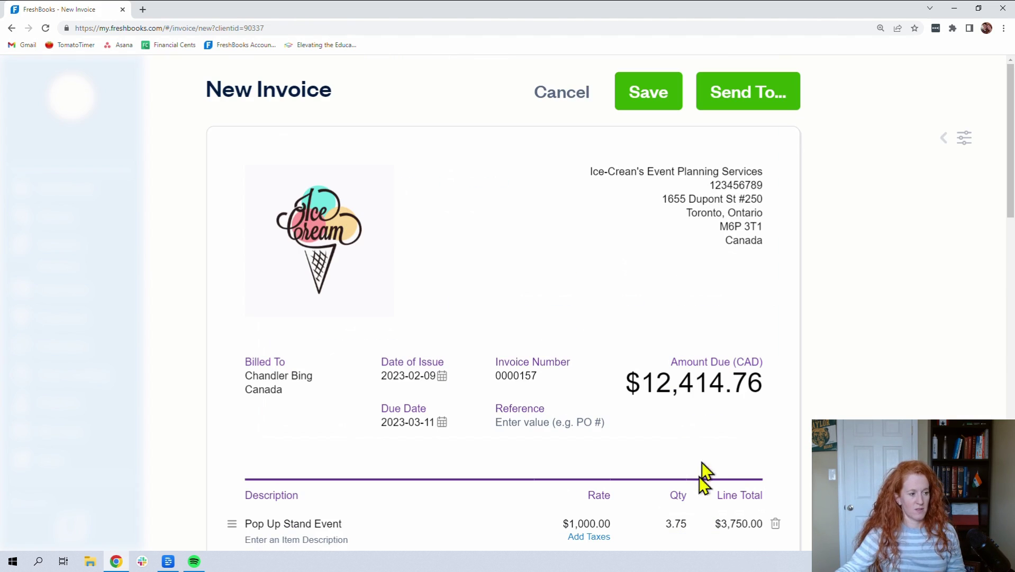
{"action": "scroll", "coordinate": [634, 340], "scroll_direction": "down", "scroll_amount": 4}
{"action": "scroll", "coordinate": [633, 344], "scroll_direction": "down", "scroll_amount": 3}
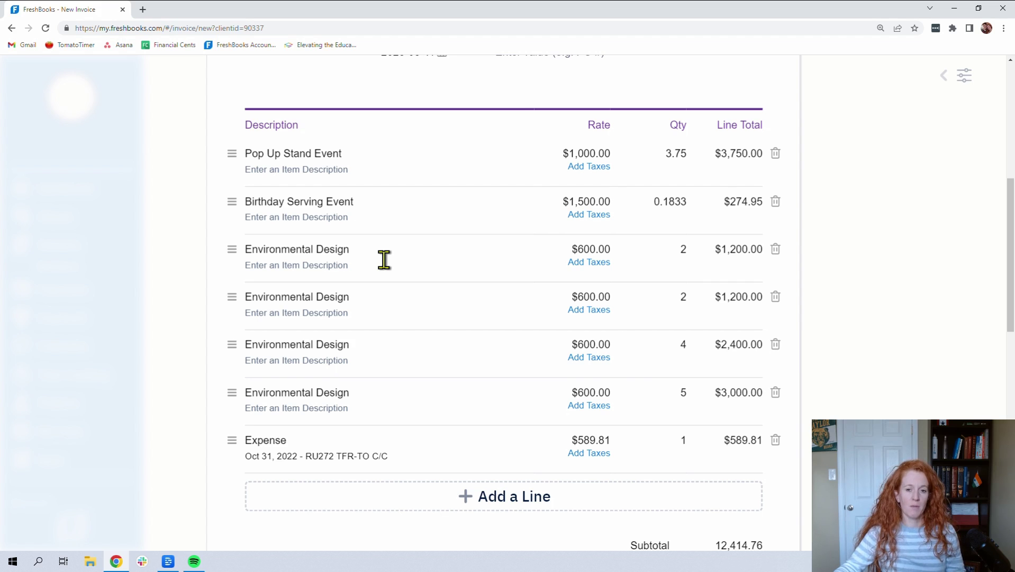
{"action": "scroll", "coordinate": [533, 185], "scroll_direction": "up", "scroll_amount": 6}
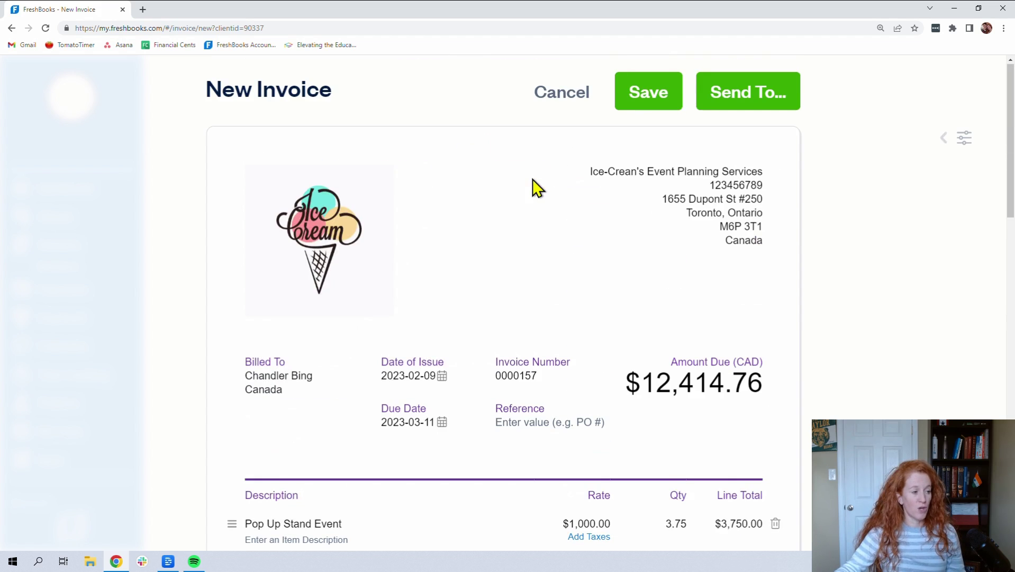
{"action": "scroll", "coordinate": [618, 297], "scroll_direction": "down", "scroll_amount": 4}
{"action": "scroll", "coordinate": [536, 206], "scroll_direction": "up", "scroll_amount": 5}
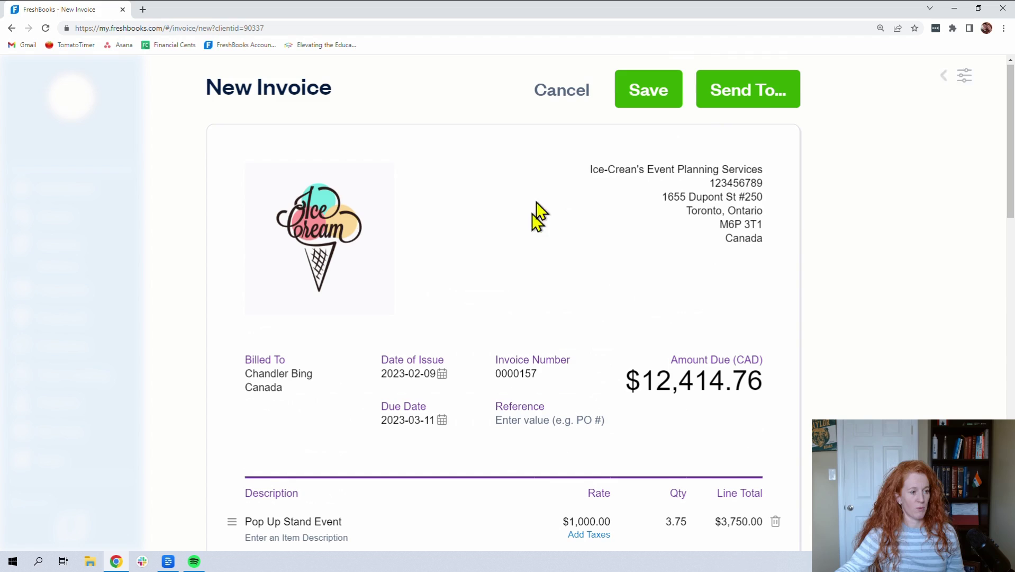
{"action": "left_click", "coordinate": [567, 103]}
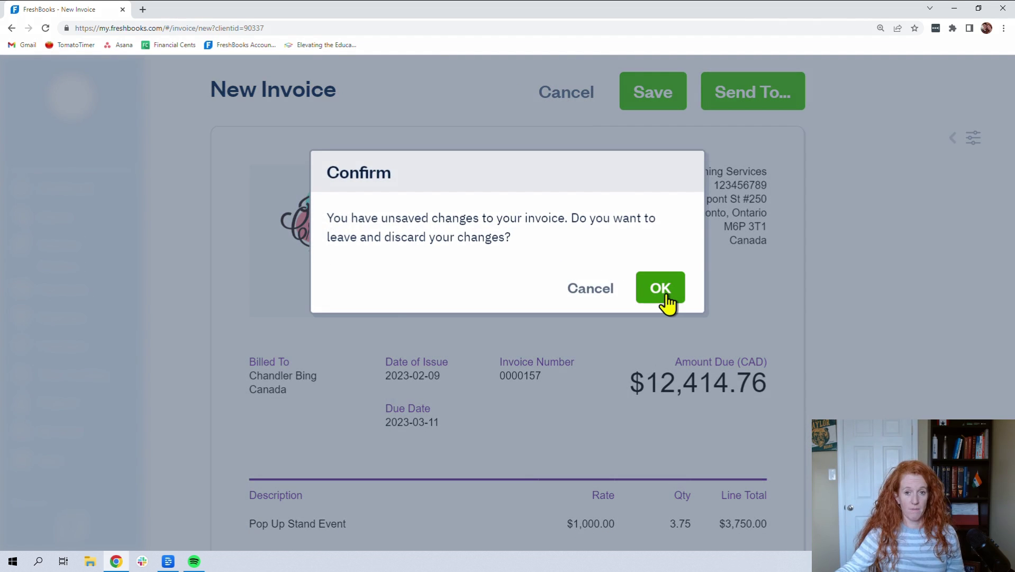